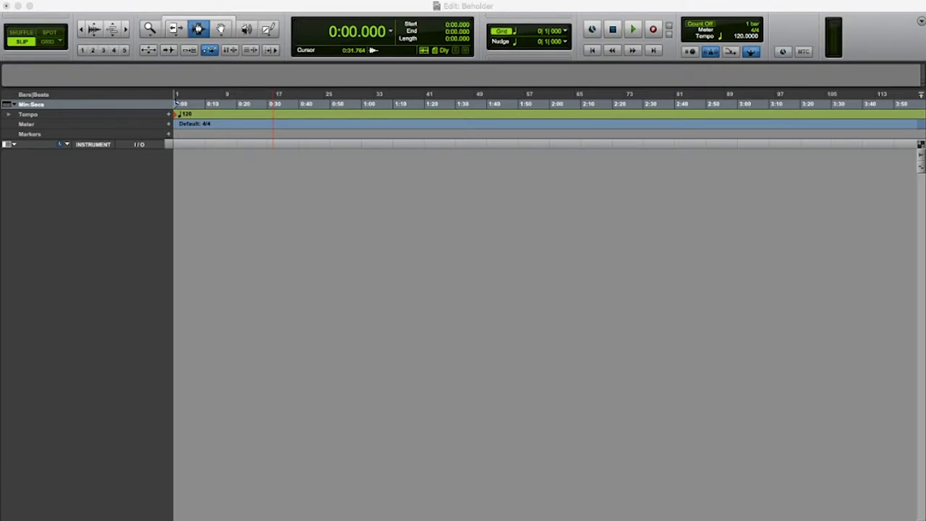
# Step: Import Beholder.m4a from the Acoustic folder into the session as a new audio track
pyautogui.moveTo(11, 134); pyautogui.dragTo(718, 116)
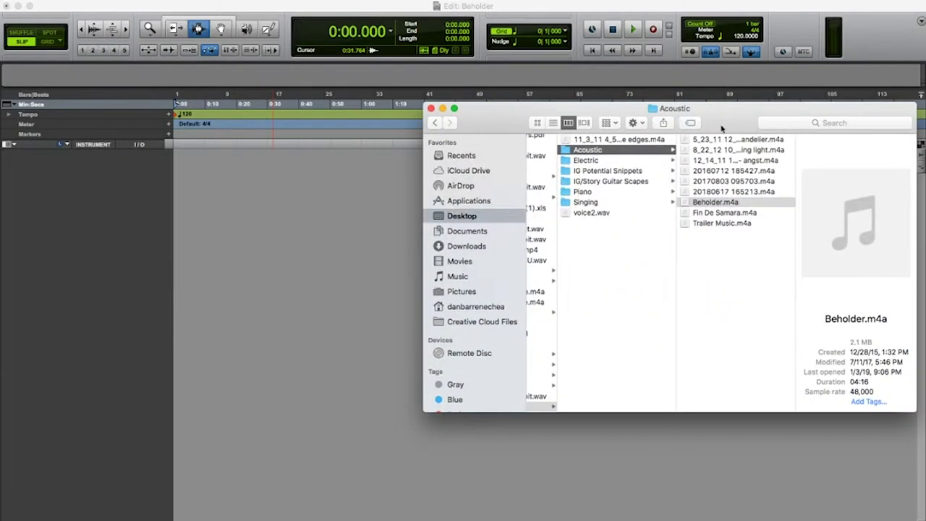
pyautogui.click(727, 206)
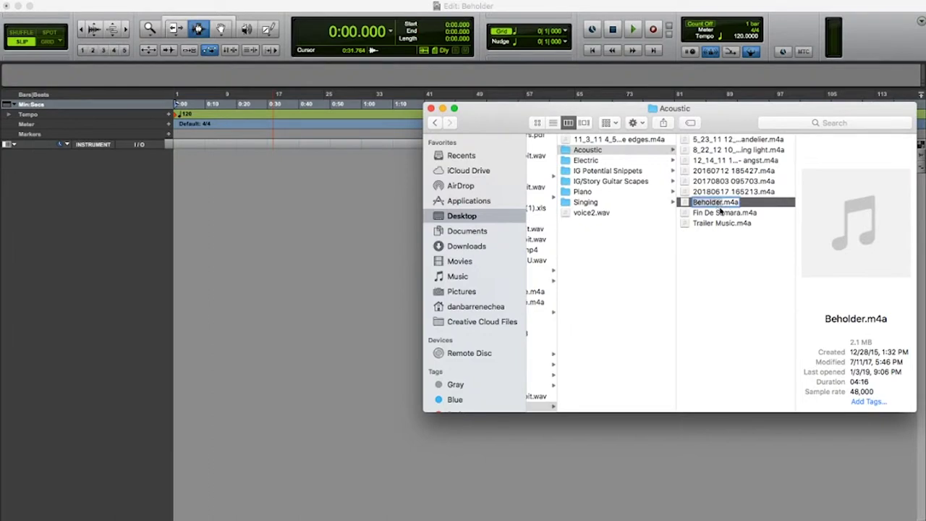
pyautogui.click(724, 213)
pyautogui.click(720, 203)
pyautogui.moveTo(728, 208); pyautogui.dragTo(233, 229)
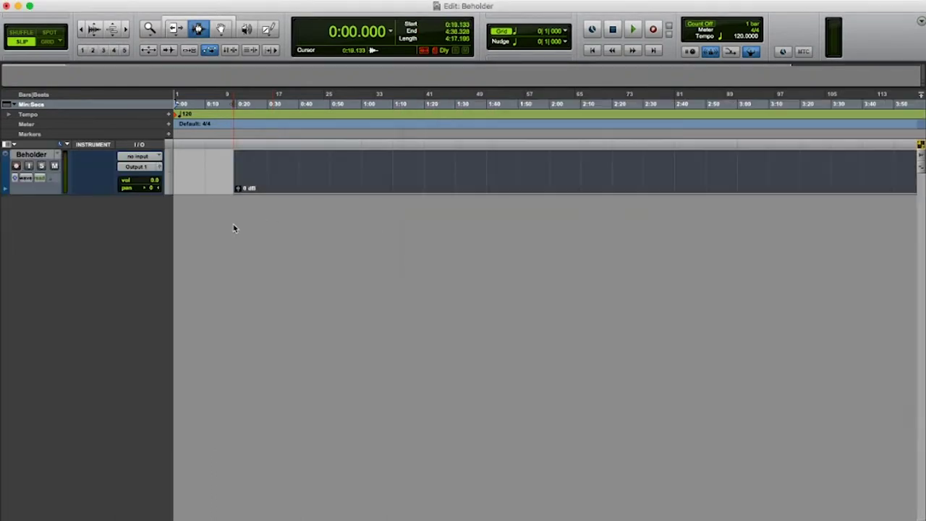
# Step: Move the Beholder clip to the start of the session and play back its opening
pyautogui.click(219, 27)
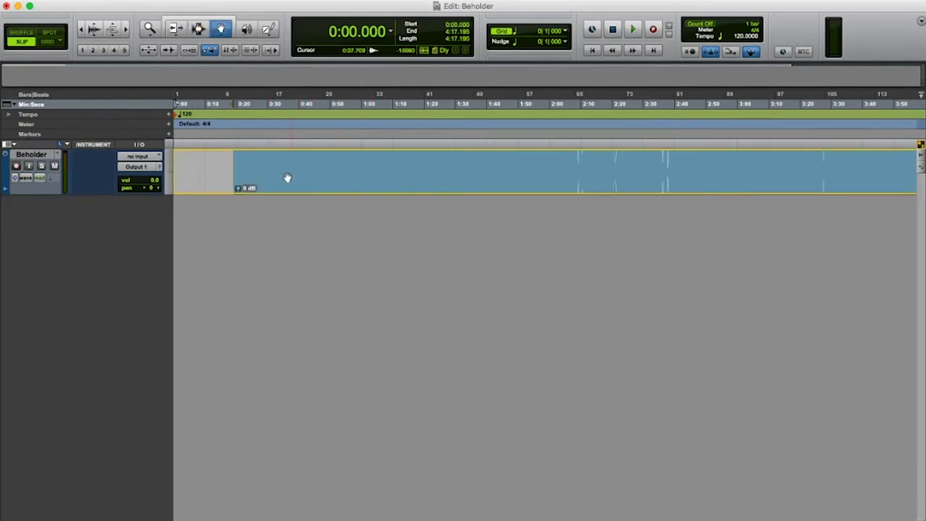
pyautogui.moveTo(248, 178); pyautogui.dragTo(188, 177)
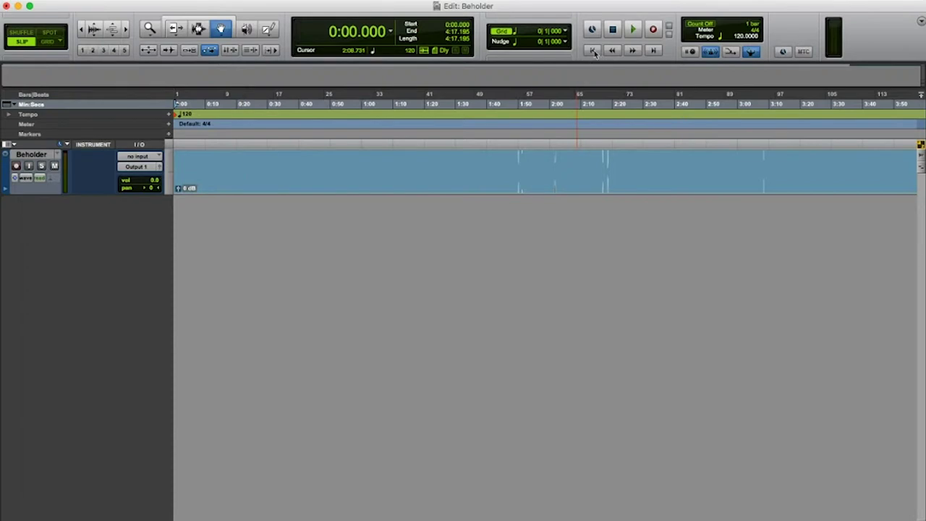
pyautogui.press('space')
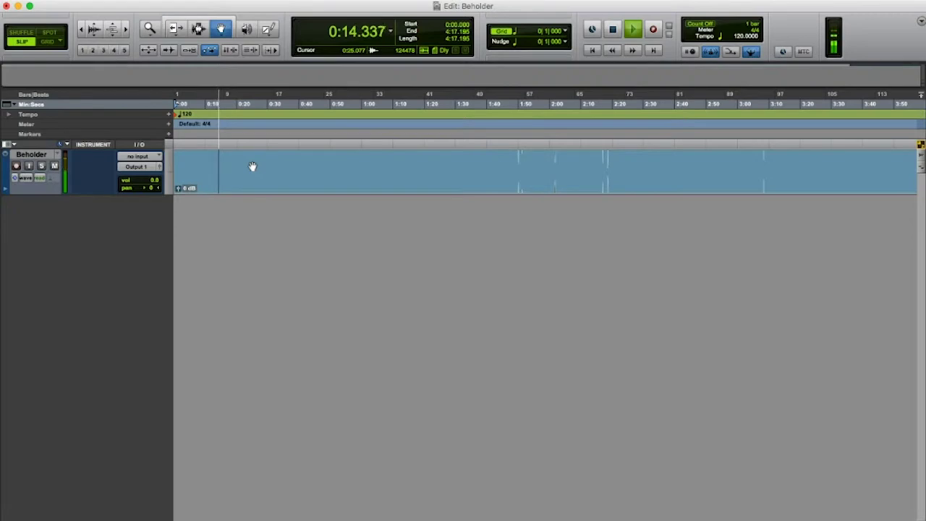
pyautogui.press('space')
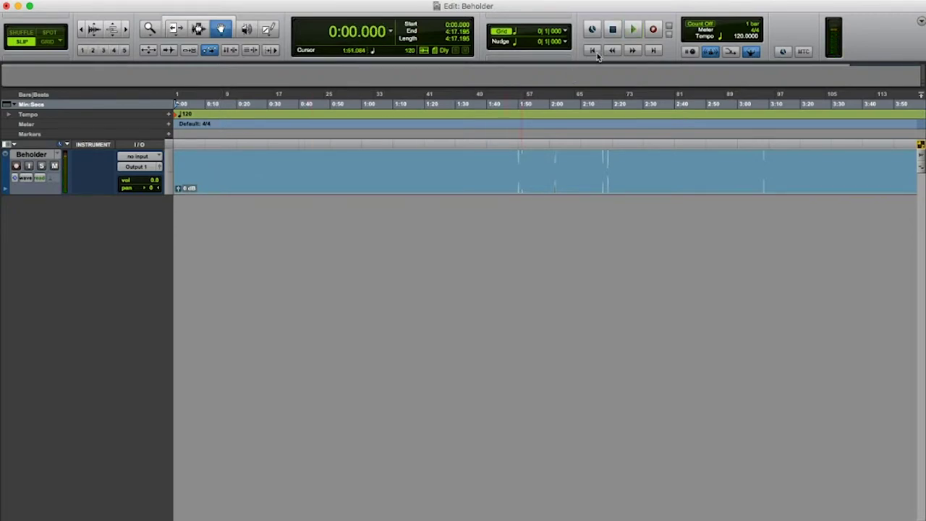
# Step: Add the mono EQ3 7-Band plug-in to the first insert slot of the Beholder track in the Mix window
pyautogui.press('super+equal')
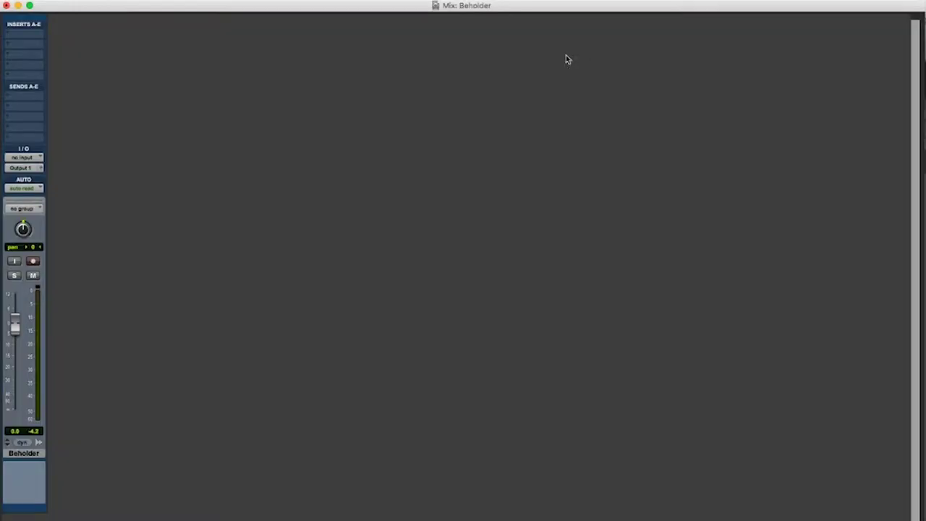
pyautogui.click(32, 39)
pyautogui.moveTo(68, 58)
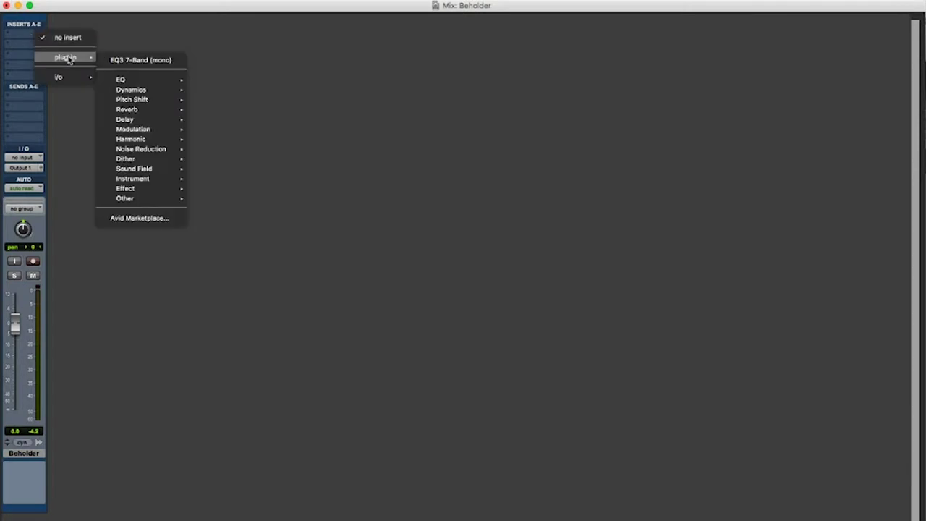
pyautogui.click(128, 60)
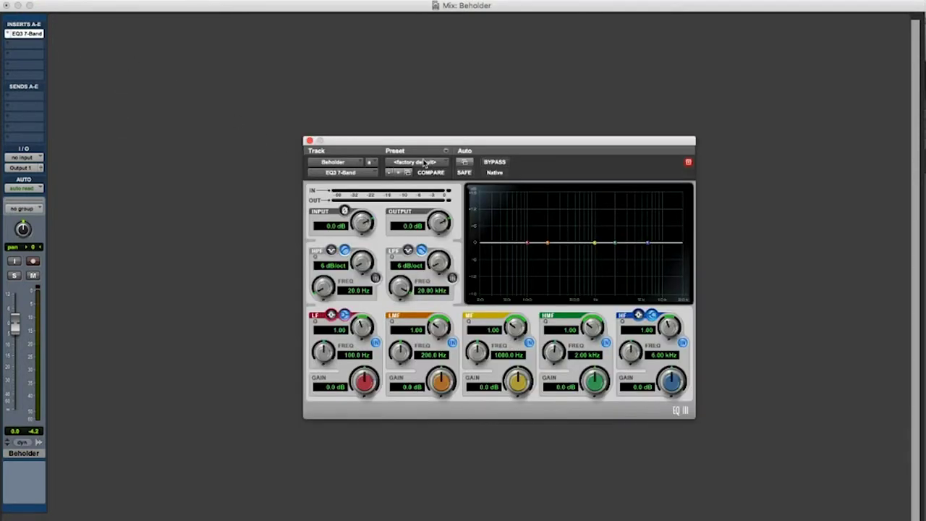
pyautogui.moveTo(431, 141); pyautogui.dragTo(420, 155)
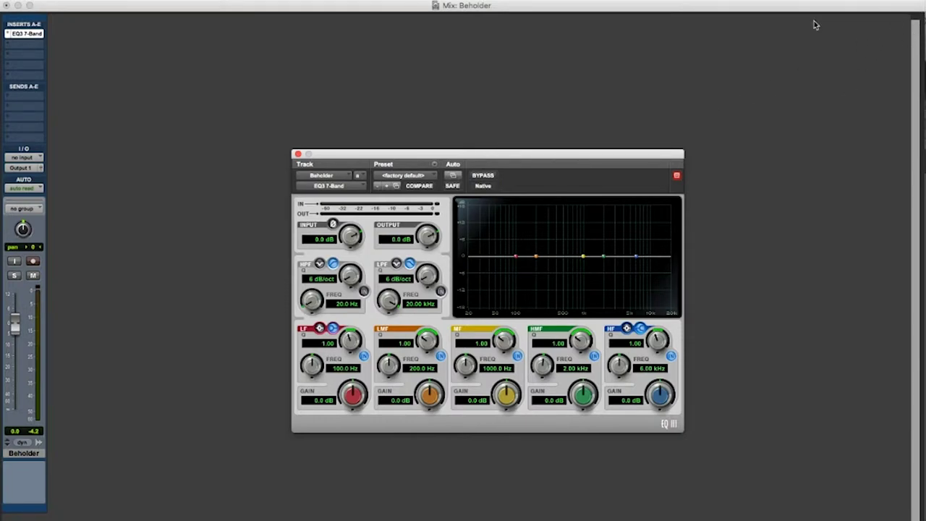
# Step: Back in the Edit window, enable the EQ's high-pass filter and set it to 18 dB/oct at 43.6 Hz while auditioning the track
pyautogui.press('super+equal')
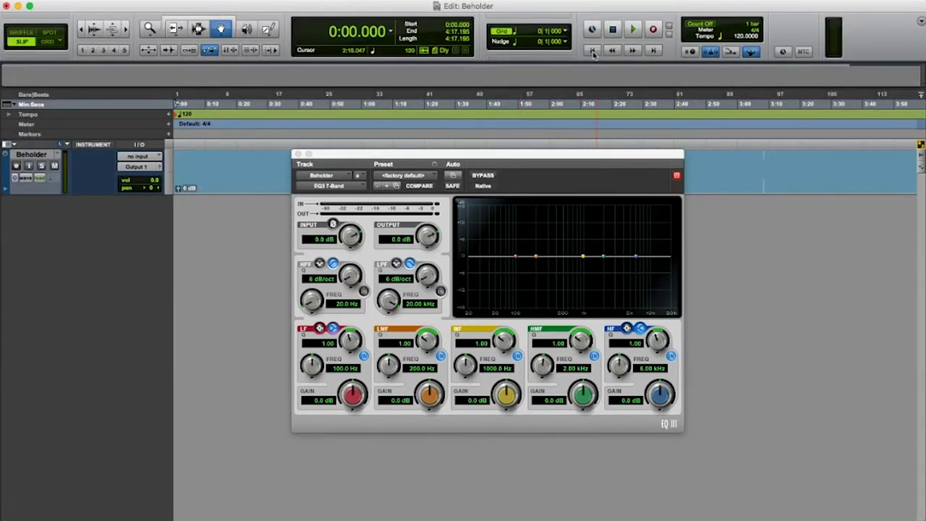
pyautogui.press('space')
pyautogui.click(364, 292)
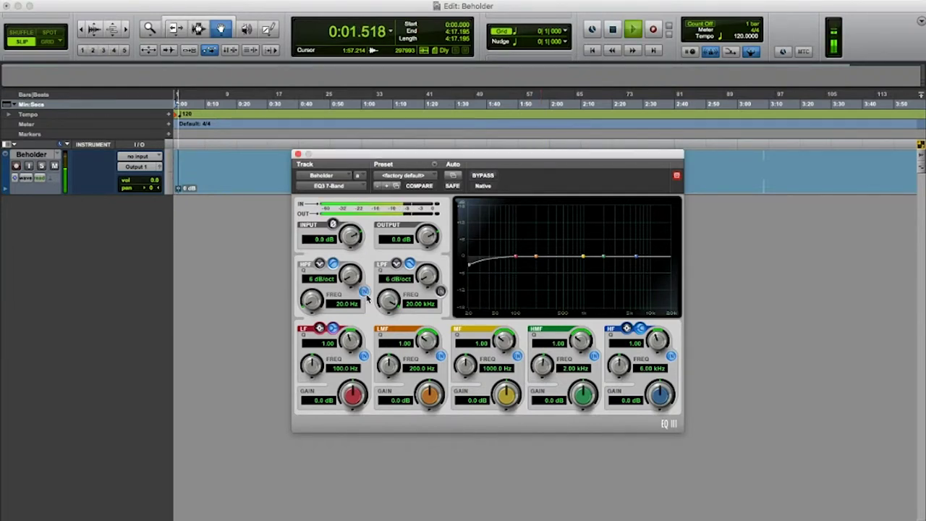
pyautogui.moveTo(349, 275); pyautogui.dragTo(349, 257)
pyautogui.moveTo(313, 302); pyautogui.dragTo(309, 275)
pyautogui.press('space')
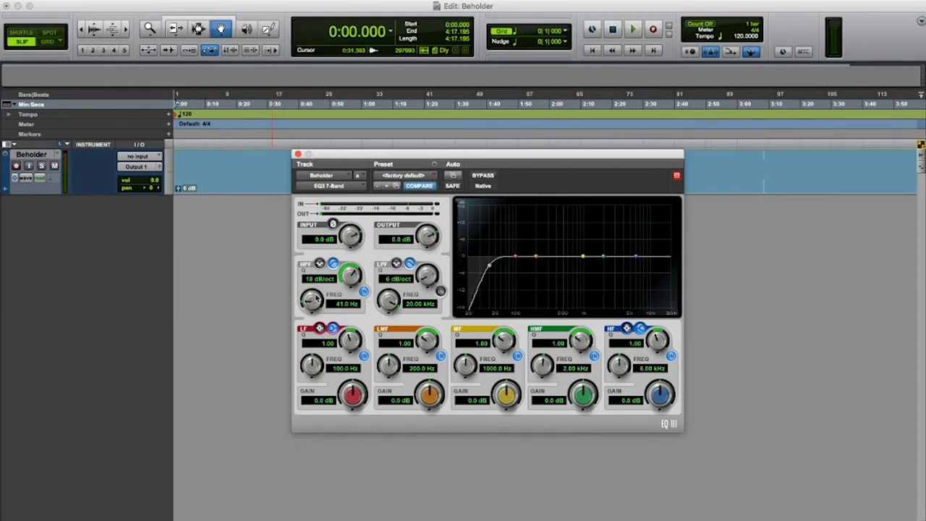
pyautogui.moveTo(316, 298); pyautogui.dragTo(316, 302)
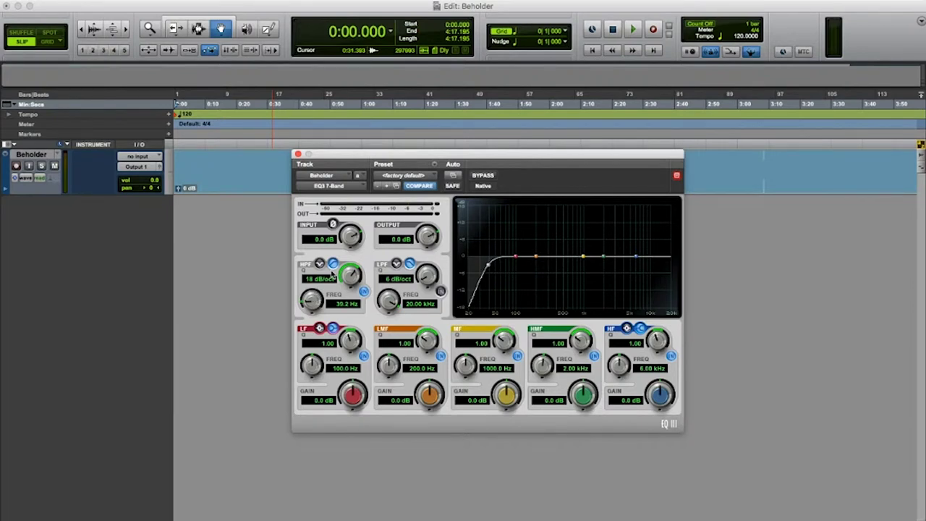
pyautogui.moveTo(312, 306); pyautogui.dragTo(346, 301)
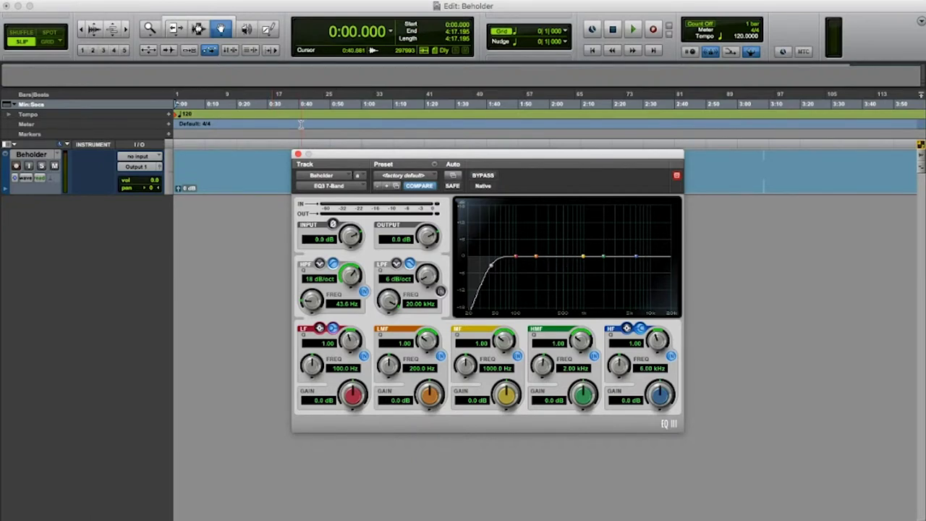
# Step: During playback, switch the LF band to a peak with Q 10 and sweep an 18 dB boost to 103.9 Hz
pyautogui.press('space')
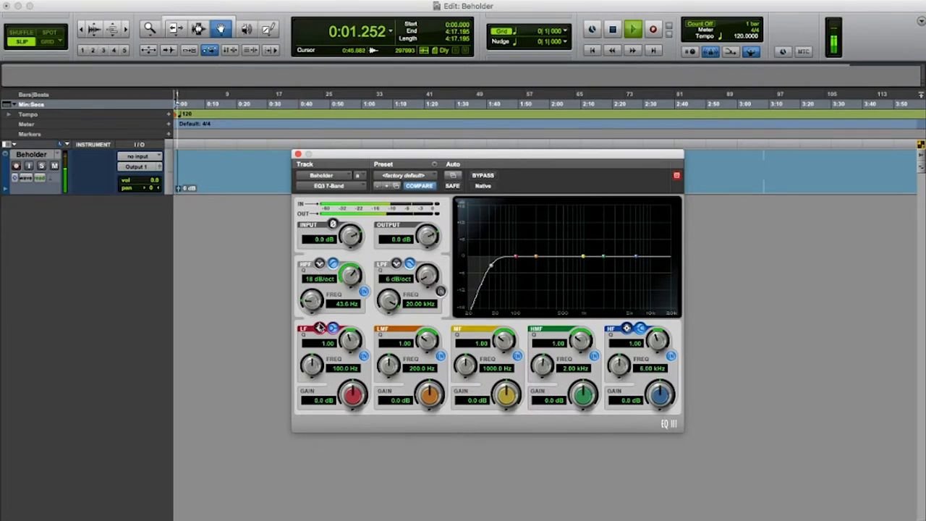
pyautogui.click(333, 327)
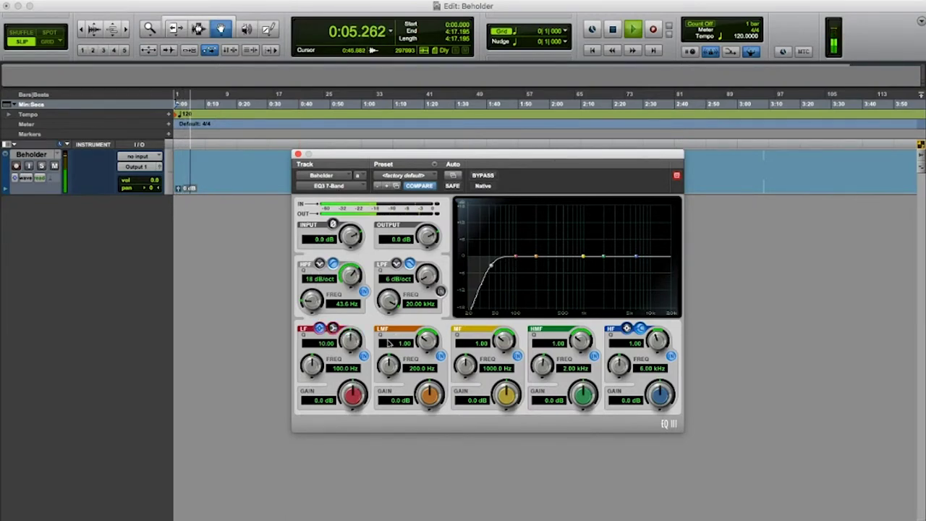
pyautogui.moveTo(355, 345)
pyautogui.mouseDown()
pyautogui.moveTo(354, 386)
pyautogui.moveTo(355, 344)
pyautogui.mouseUp()
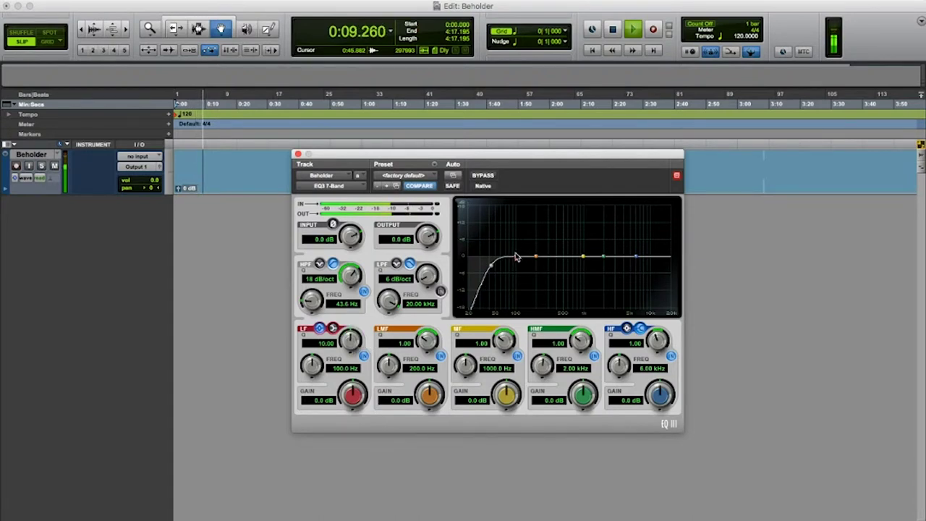
pyautogui.moveTo(515, 255); pyautogui.dragTo(505, 223)
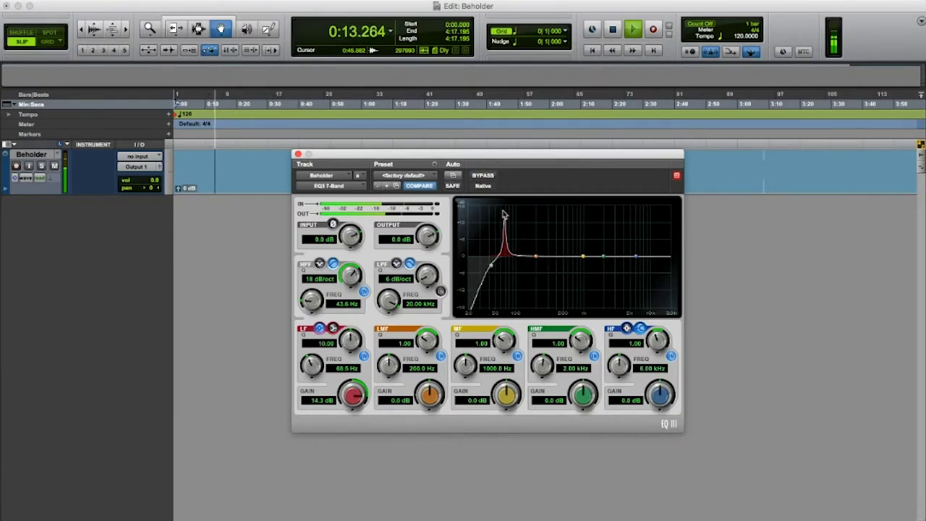
pyautogui.moveTo(506, 217)
pyautogui.mouseDown()
pyautogui.moveTo(508, 202)
pyautogui.moveTo(518, 204)
pyautogui.mouseUp()
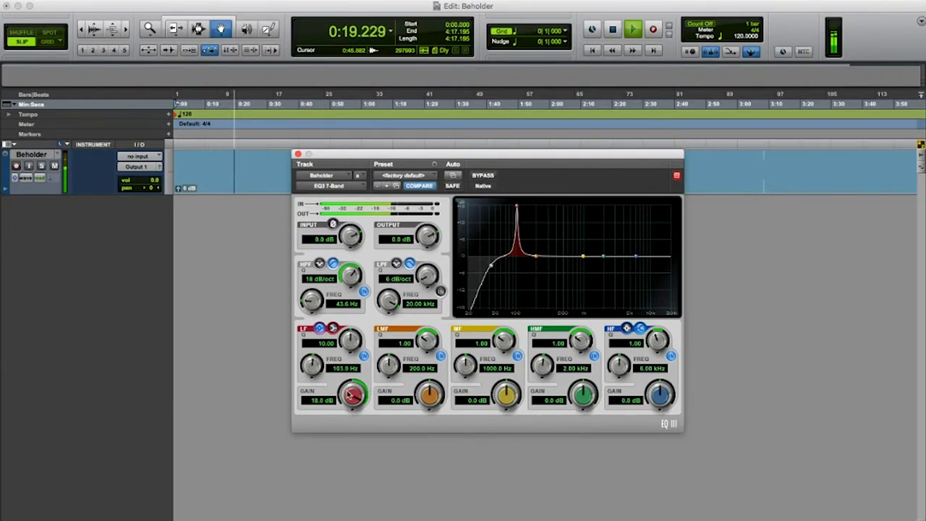
# Step: Restart playback from 0:15.975 and lower the LF band's gain to -3.9 dB
pyautogui.press('space')
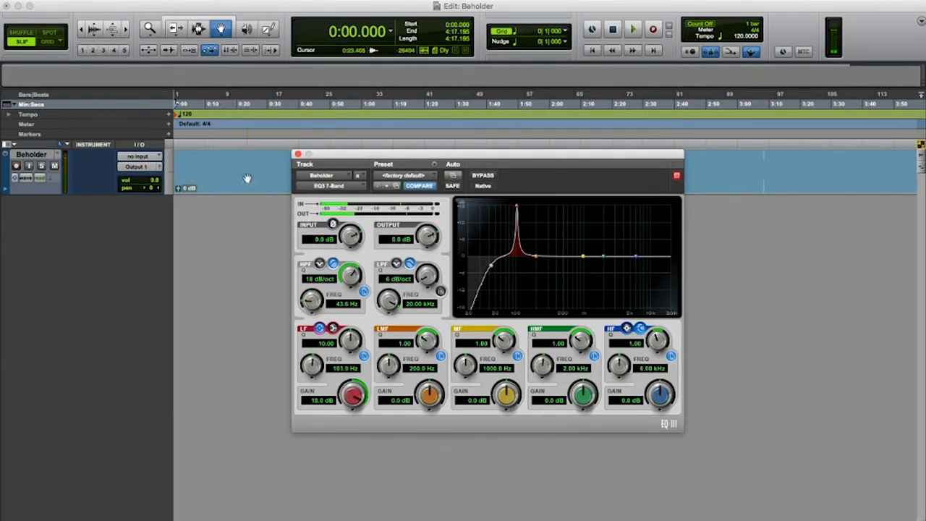
pyautogui.click(224, 101)
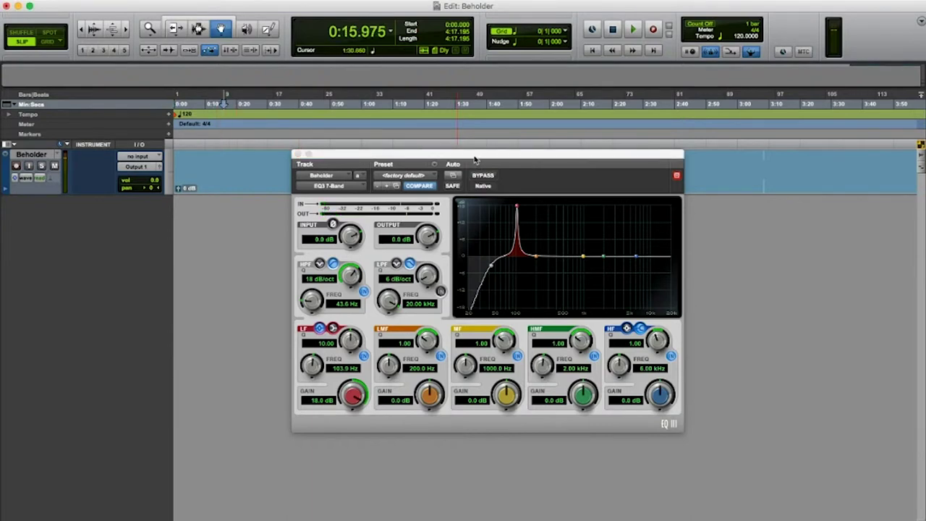
pyautogui.click(475, 159)
pyautogui.press('space')
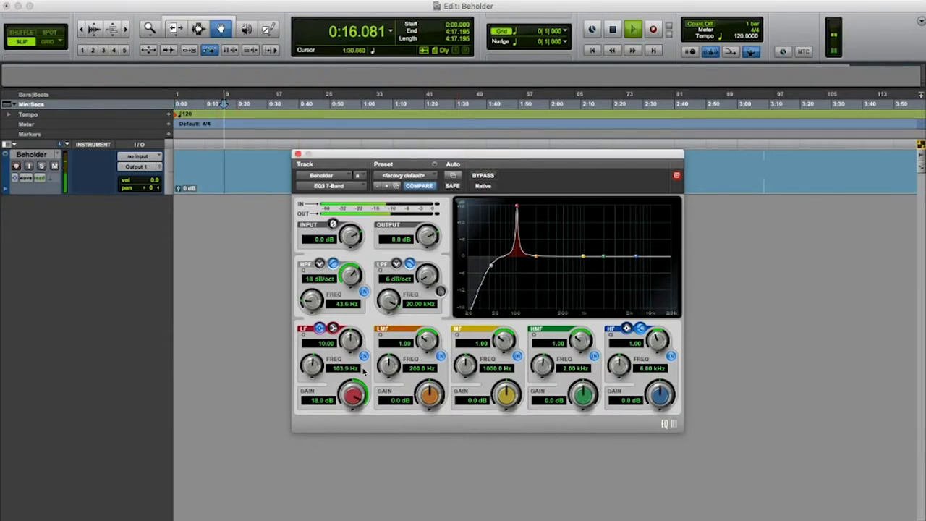
pyautogui.moveTo(352, 394); pyautogui.dragTo(347, 437)
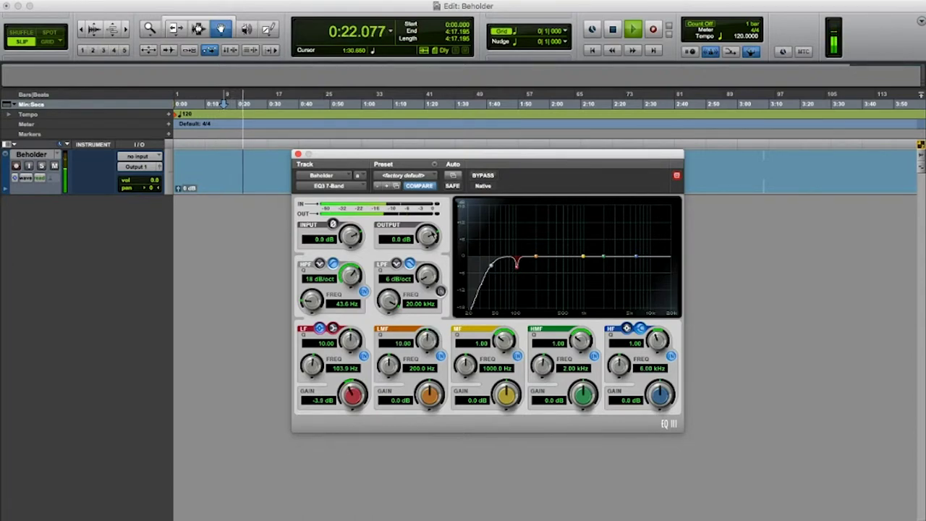
# Step: Sweep boosted LMF and MF bands, then cut LMF to -3.4 dB at 148.5 Hz and MF to -4.5 dB at 239.1 Hz with Q 10
pyautogui.moveTo(536, 257); pyautogui.dragTo(526, 192)
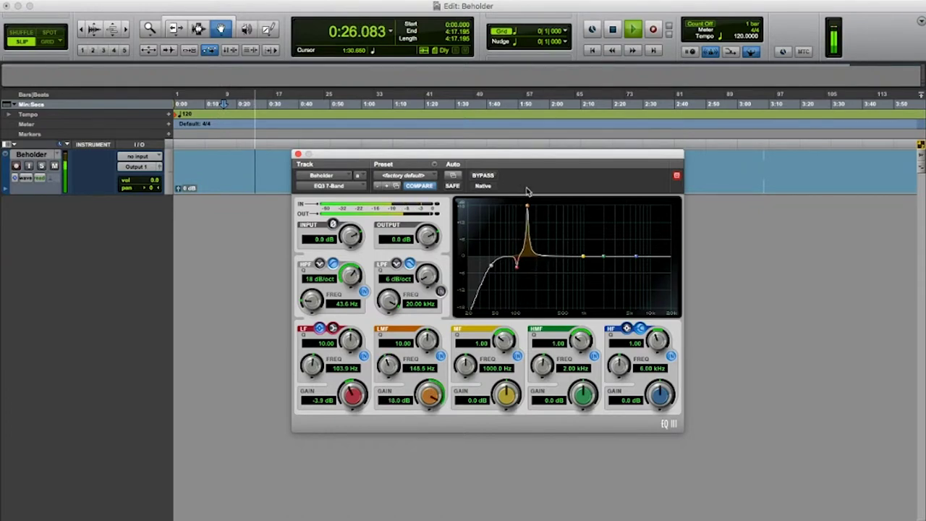
pyautogui.moveTo(433, 391); pyautogui.dragTo(424, 432)
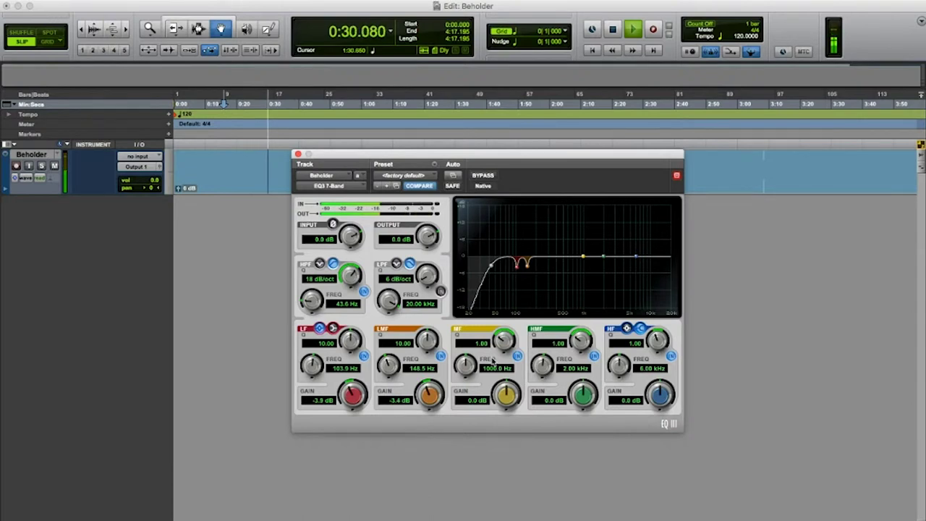
pyautogui.moveTo(583, 259); pyautogui.dragTo(541, 204)
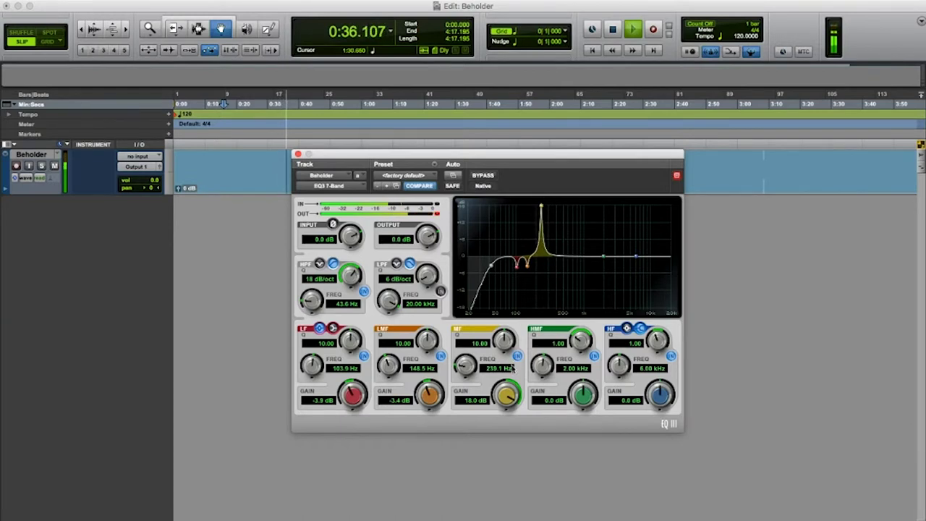
pyautogui.moveTo(506, 394); pyautogui.dragTo(500, 447)
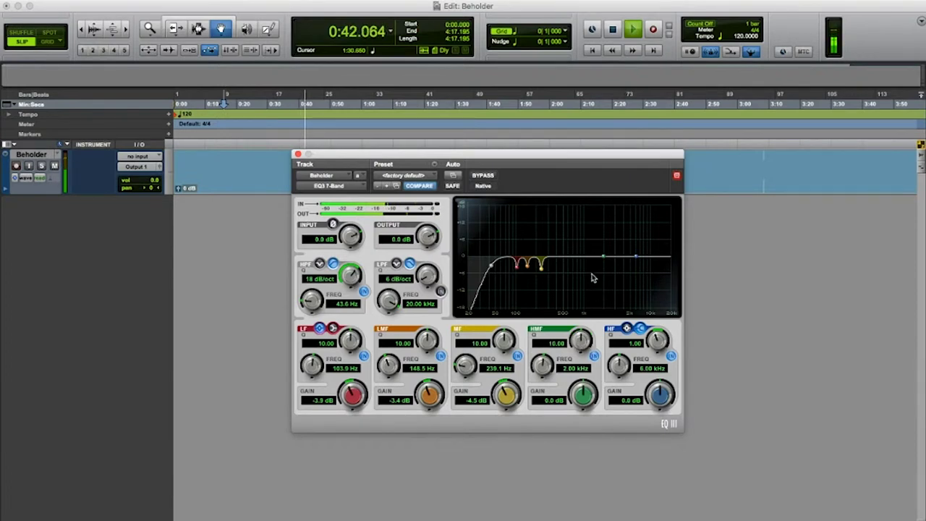
# Step: Cut the HMF band to -4.0 dB at 425.2 Hz and a peak-type HF band with Q 10 to -2.5 dB at 5.41 kHz
pyautogui.moveTo(604, 259); pyautogui.dragTo(558, 200)
pyautogui.moveTo(587, 391); pyautogui.dragTo(582, 441)
pyautogui.click(630, 330)
pyautogui.moveTo(639, 259); pyautogui.dragTo(633, 200)
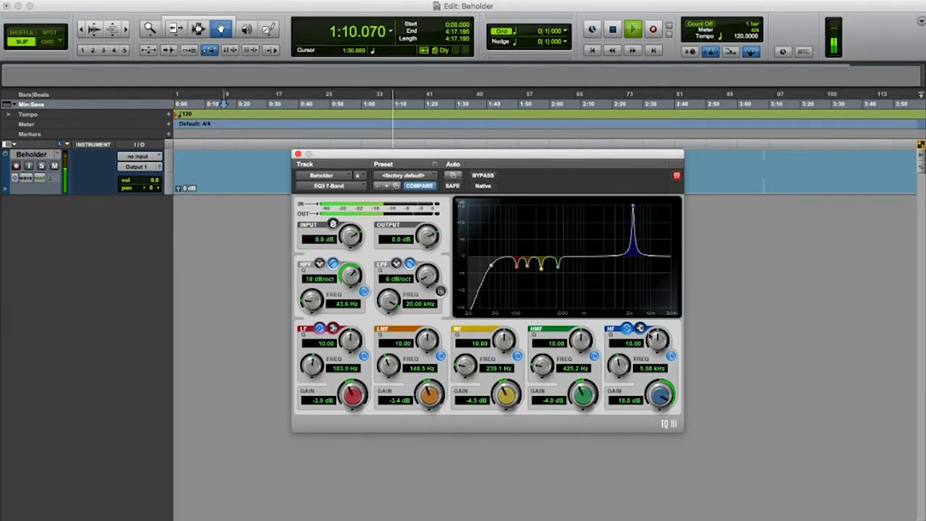
pyautogui.moveTo(620, 368); pyautogui.dragTo(620, 368)
pyautogui.moveTo(659, 396); pyautogui.dragTo(657, 438)
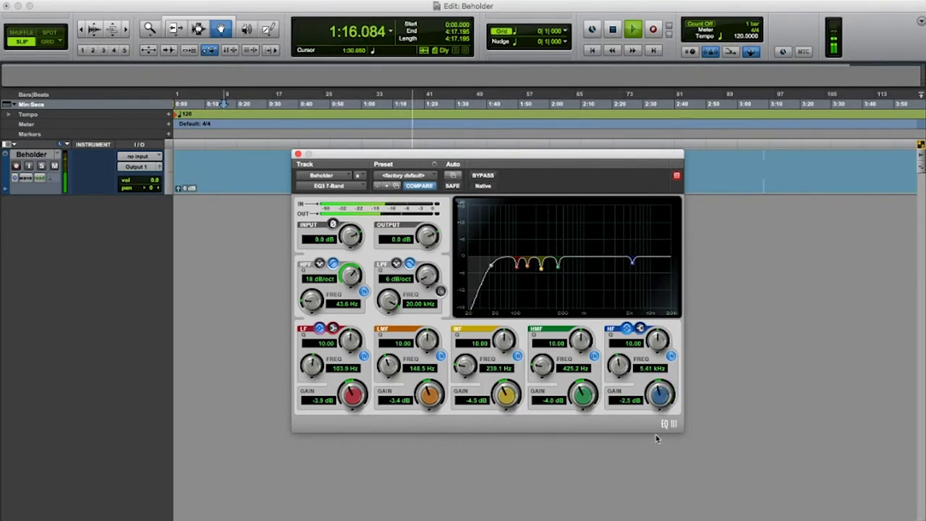
# Step: Stop playback, move the playback start position to 0:09.659 and return focus to the EQ window
pyautogui.click(193, 297)
pyautogui.press('space')
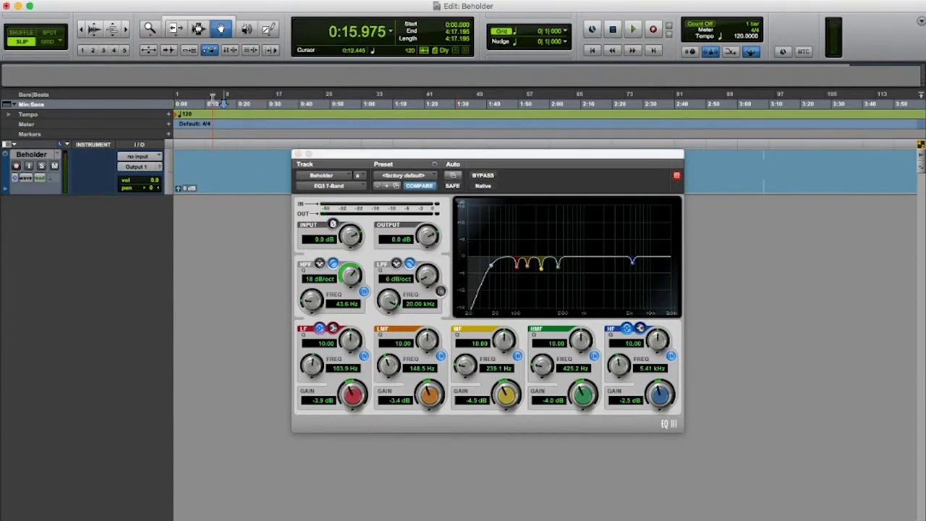
pyautogui.click(212, 98)
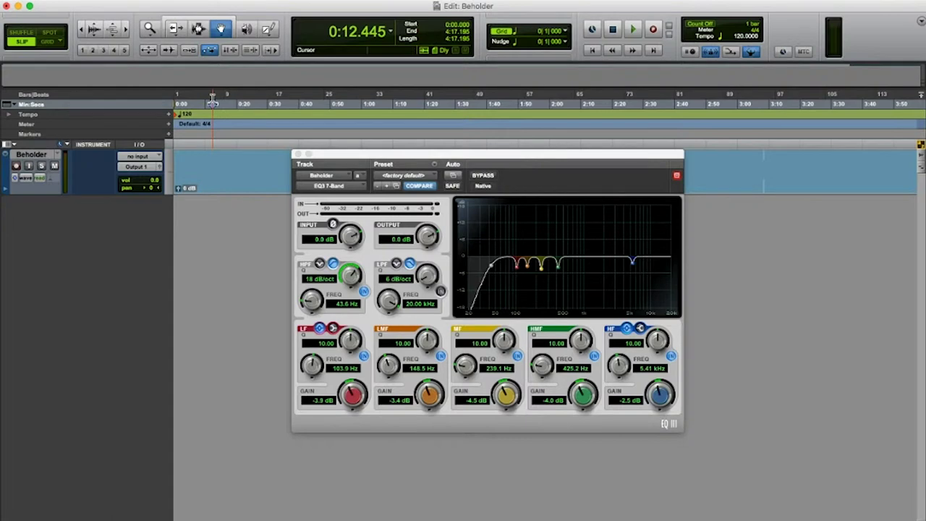
pyautogui.click(205, 101)
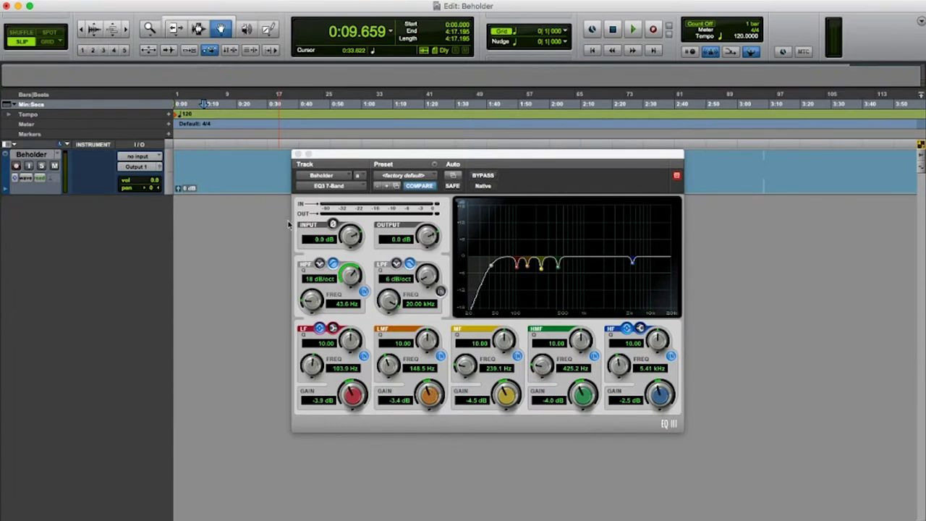
pyautogui.click(333, 160)
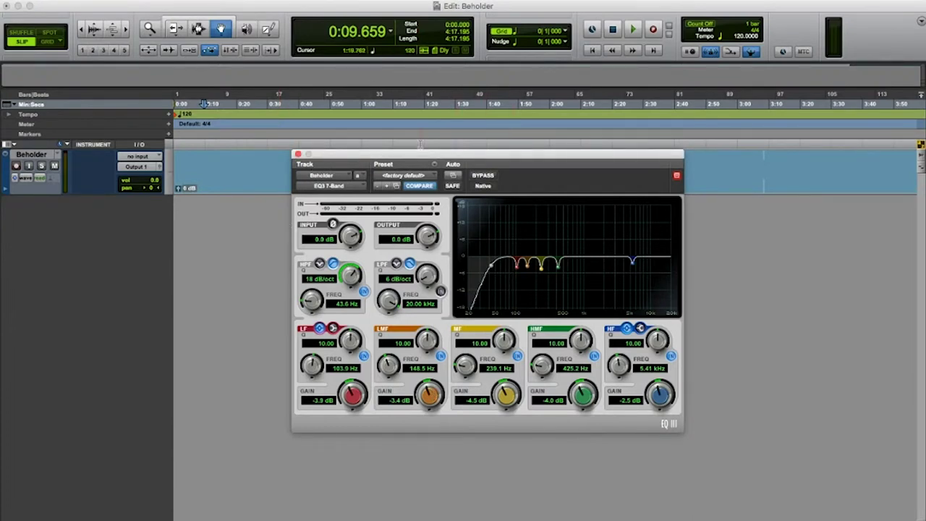
# Step: Insert a second EQ3 7-Band (mono) below the first on the Beholder track and play the song from the start
pyautogui.press('super+equal')
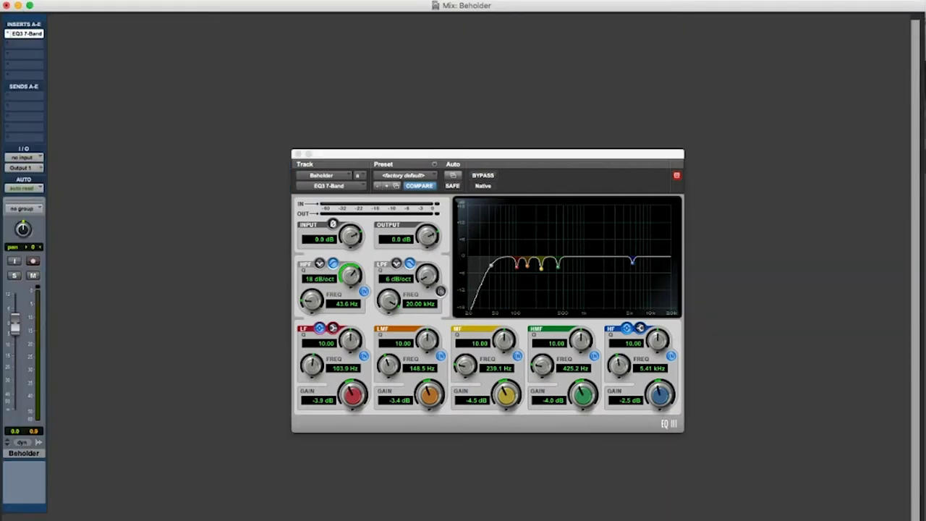
pyautogui.click(28, 46)
pyautogui.moveTo(62, 66)
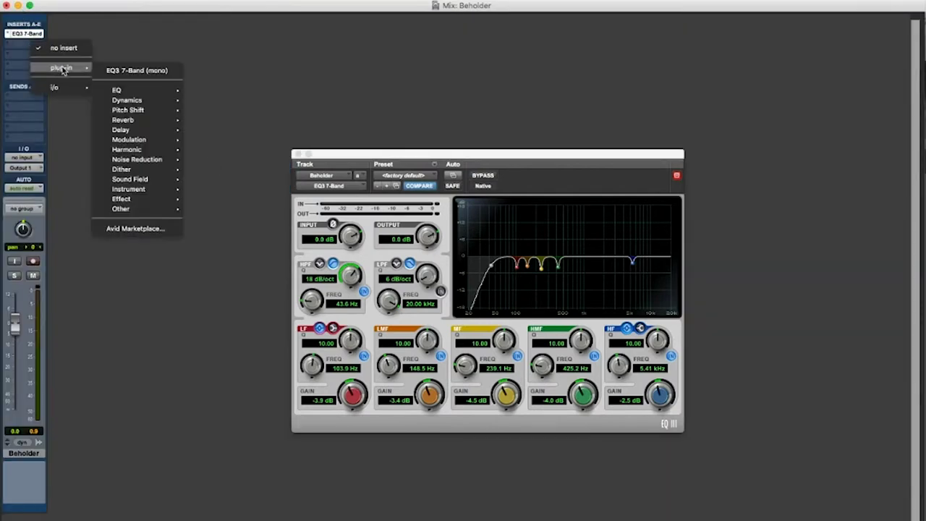
pyautogui.click(114, 72)
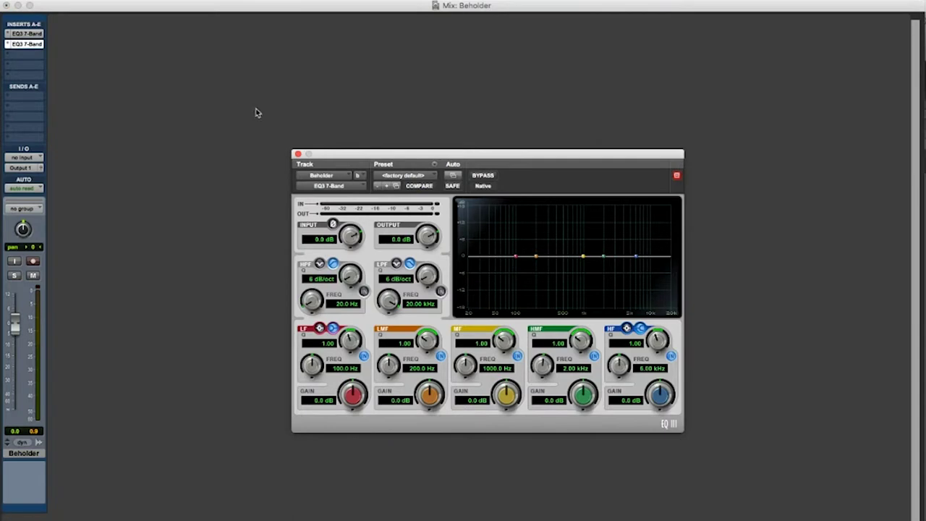
pyautogui.press('super+equal')
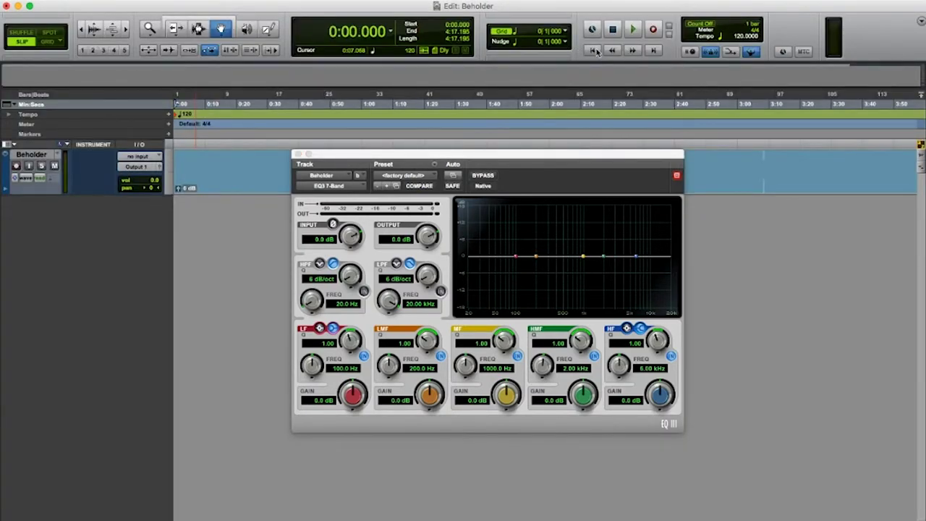
pyautogui.press('space')
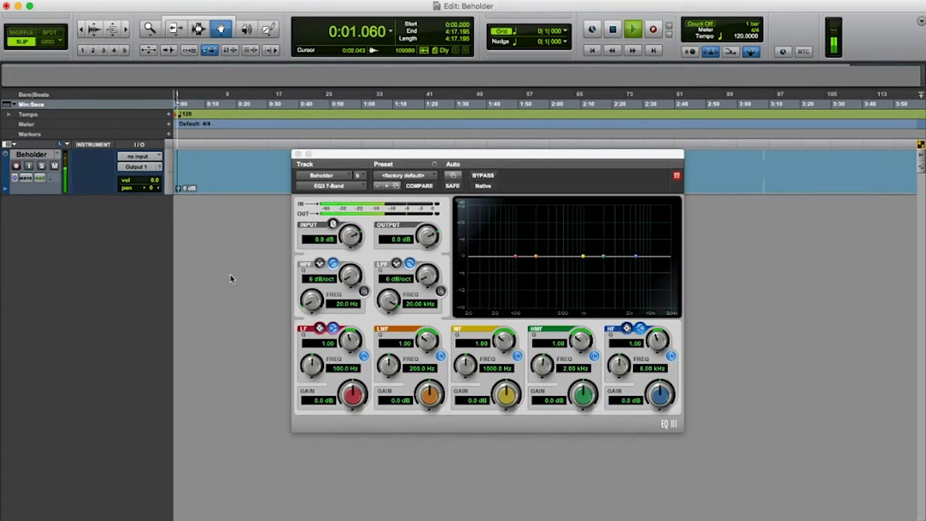
# Step: In the second EQ, cut the peak-type LF band to -2.1 dB at 108.1 Hz and LMF to -2.2 dB at 164.0 Hz, both Q 10
pyautogui.click(330, 329)
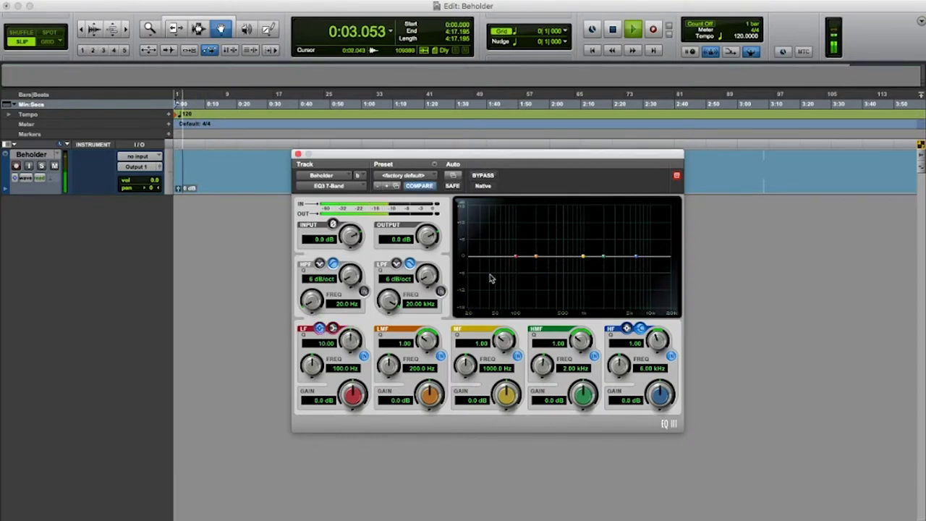
pyautogui.moveTo(516, 262); pyautogui.dragTo(518, 203)
pyautogui.moveTo(353, 395); pyautogui.dragTo(340, 456)
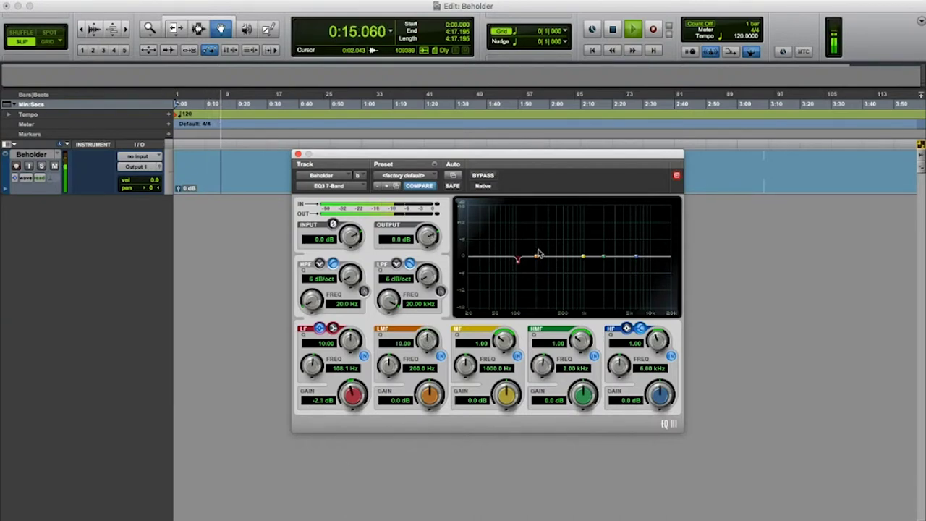
pyautogui.moveTo(536, 261); pyautogui.dragTo(530, 188)
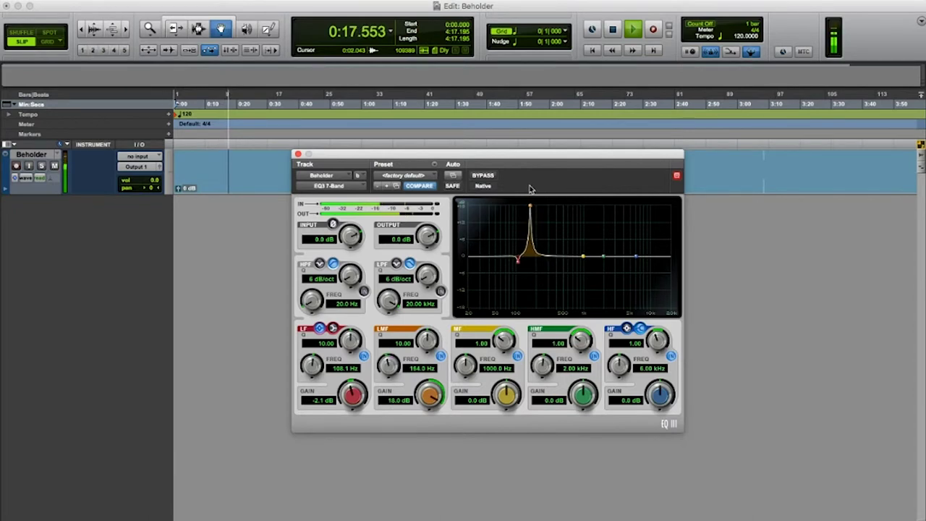
pyautogui.keyDown('alt'); pyautogui.click(429, 395); pyautogui.keyUp('alt')
pyautogui.moveTo(425, 423); pyautogui.dragTo(421, 428)
# Step: Set the MF band to Q 10, sweep it boosted to 274.8 Hz, restart playback and cut its gain to -2.4 dB
pyautogui.moveTo(504, 340); pyautogui.dragTo(503, 330)
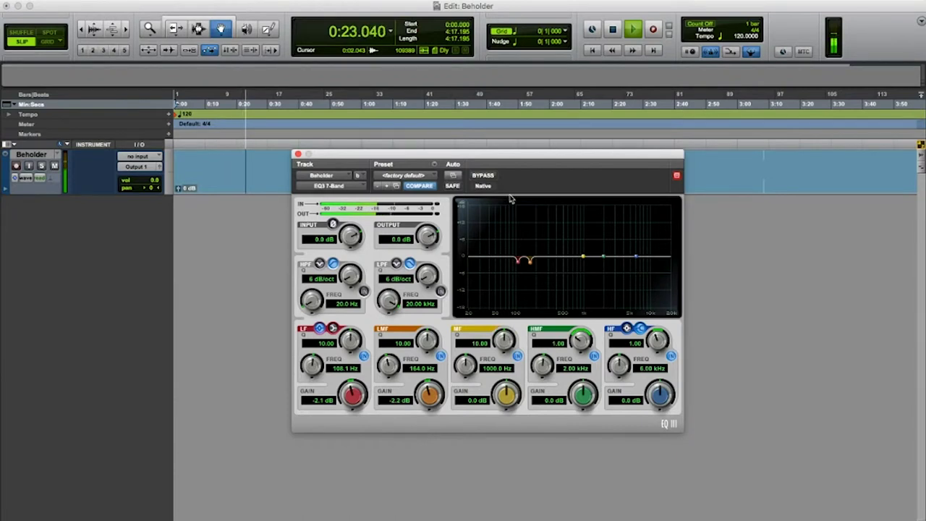
pyautogui.moveTo(585, 257); pyautogui.dragTo(545, 185)
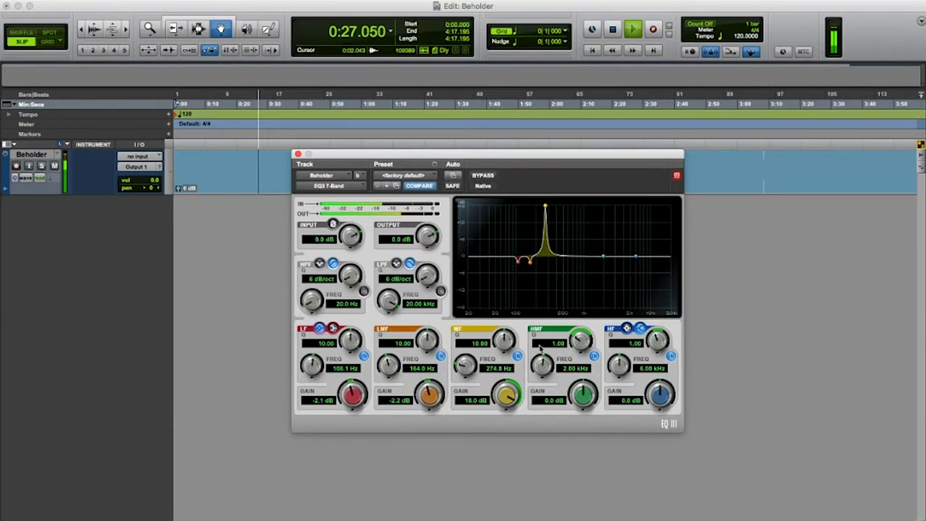
pyautogui.press('space')
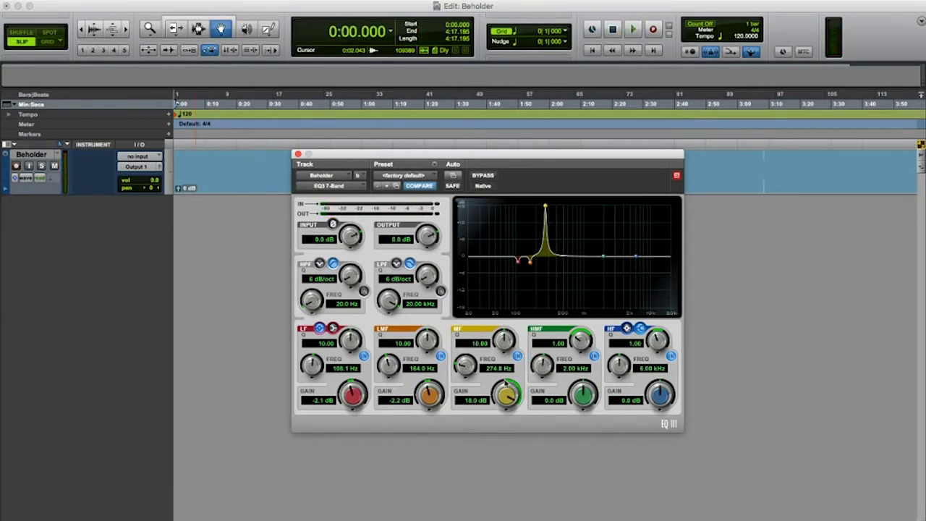
pyautogui.press('space')
pyautogui.moveTo(505, 383); pyautogui.dragTo(504, 443)
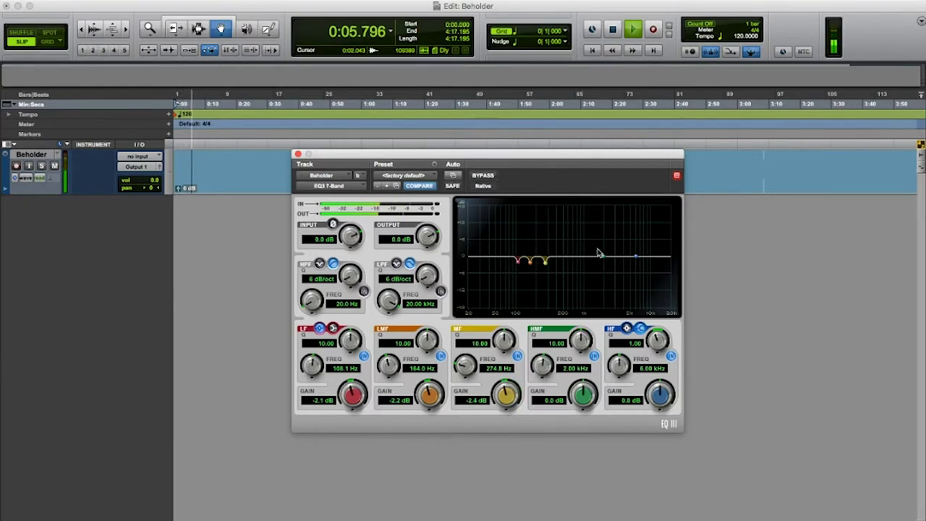
# Step: Sweep boosted HMF and HF bands at Q 10, then cut HMF to -2.2 dB at 632.5 Hz and peak-type HF to -4.1 dB at 11.03 kHz
pyautogui.moveTo(603, 257); pyautogui.dragTo(568, 184)
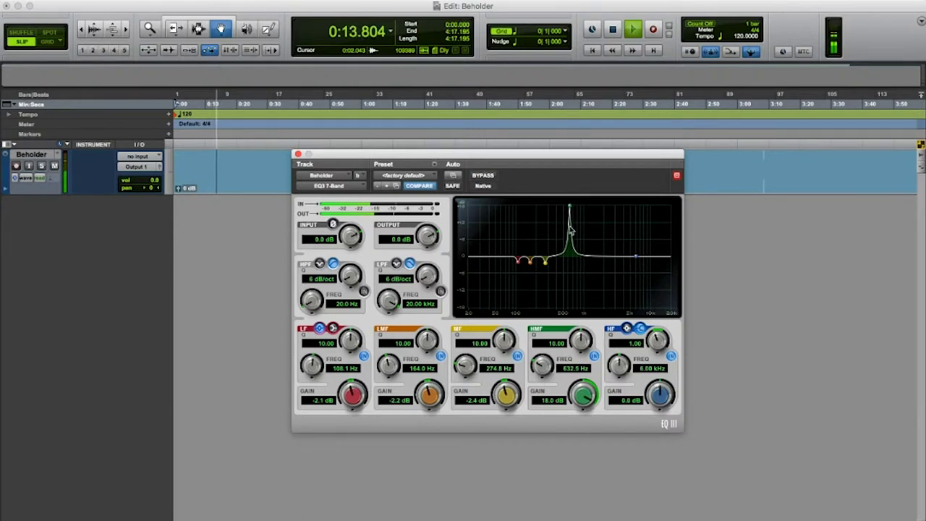
pyautogui.moveTo(586, 397); pyautogui.dragTo(577, 439)
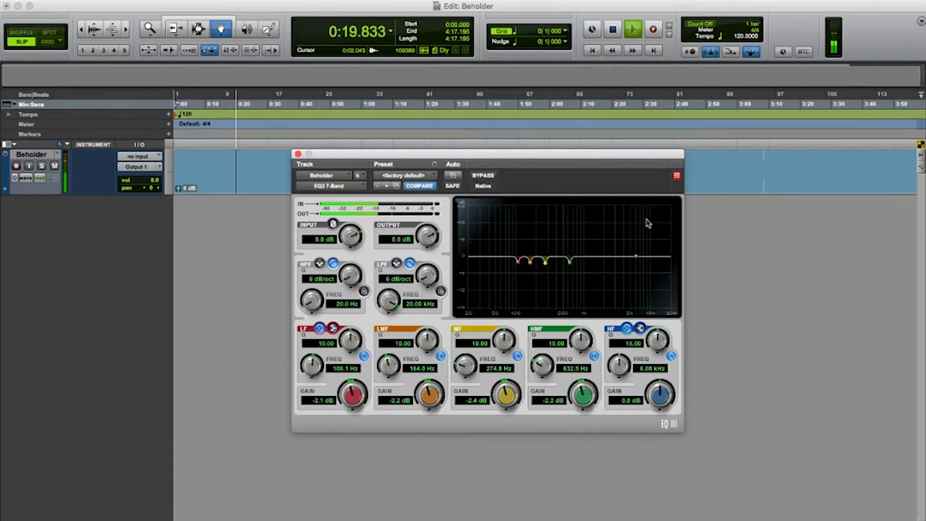
pyautogui.moveTo(637, 259); pyautogui.dragTo(653, 196)
pyautogui.moveTo(657, 392); pyautogui.dragTo(650, 421)
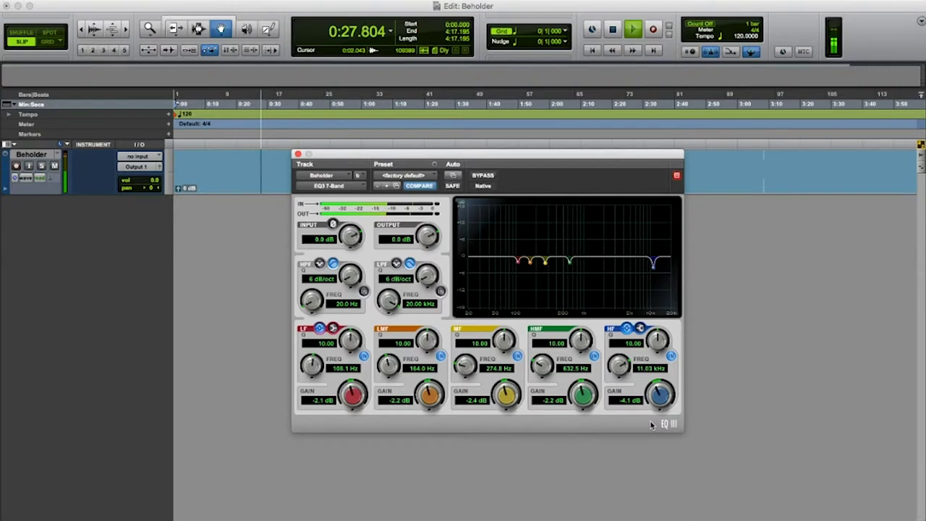
# Step: Close the EQ window and compare the sound with both EQ3 7-Band inserts bypassed and enabled, ending with playback stopped
pyautogui.click(298, 155)
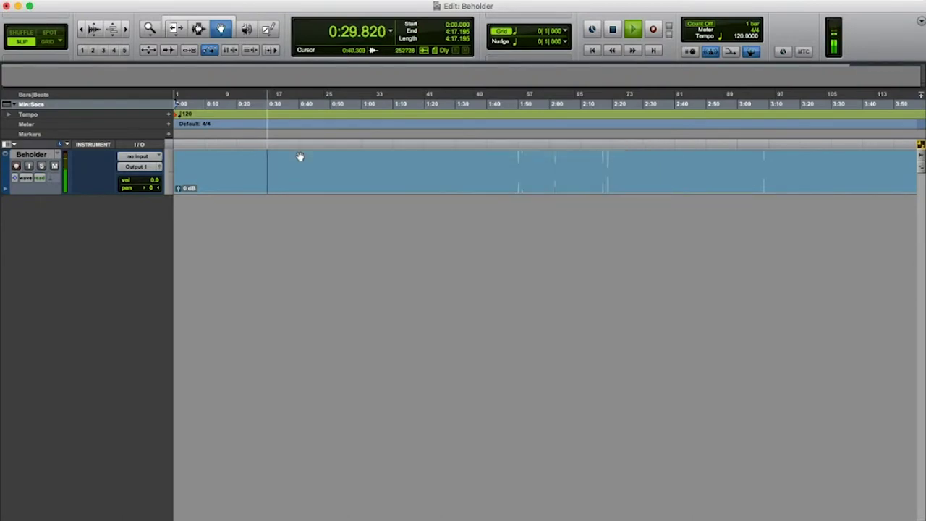
pyautogui.press('super+equal')
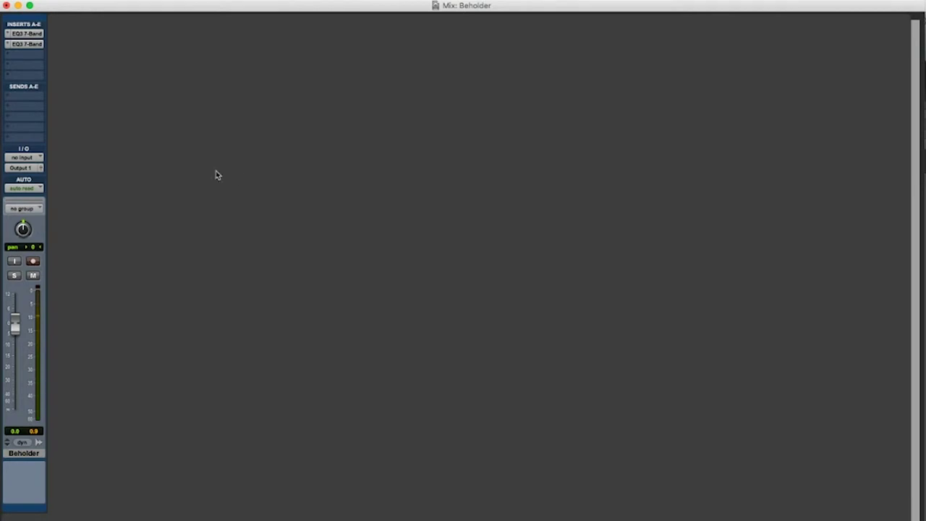
pyautogui.keyDown('super'); pyautogui.click(29, 44); pyautogui.keyUp('super')
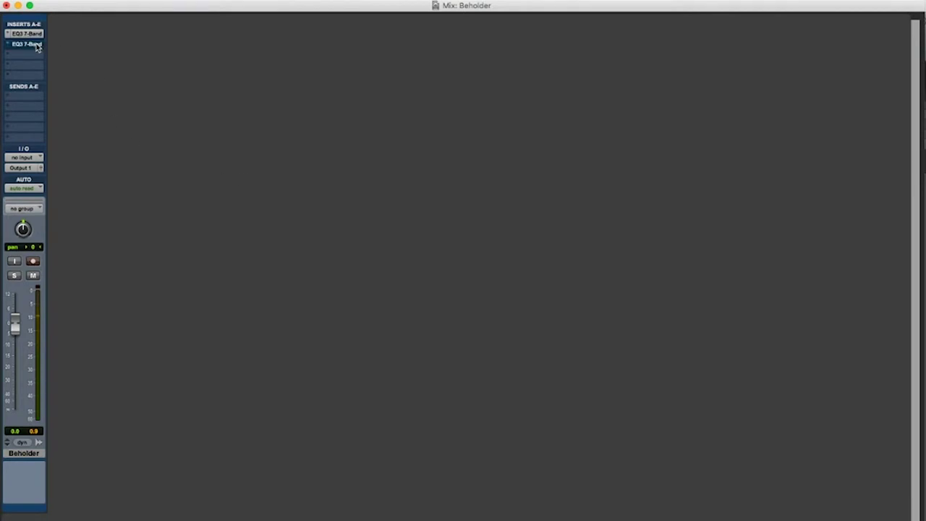
pyautogui.keyDown('super'); pyautogui.click(34, 36); pyautogui.keyUp('super')
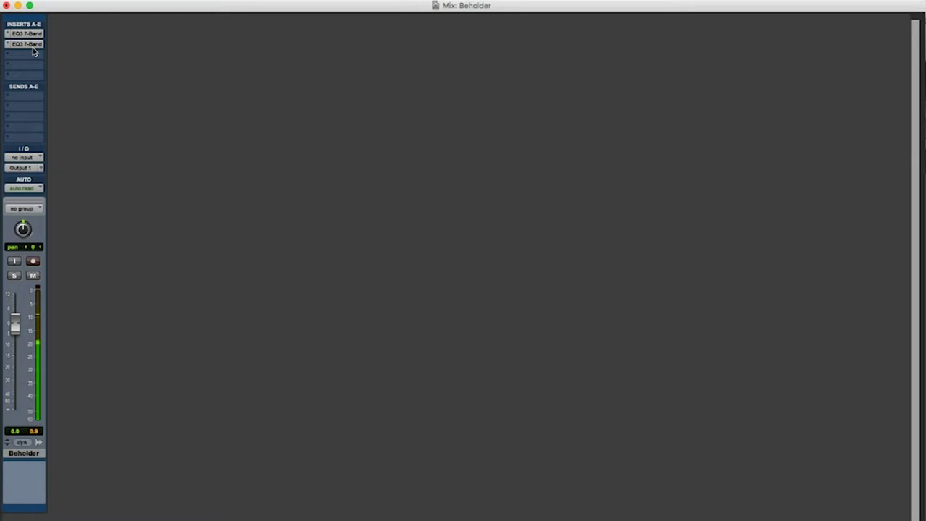
pyautogui.press('super+equal')
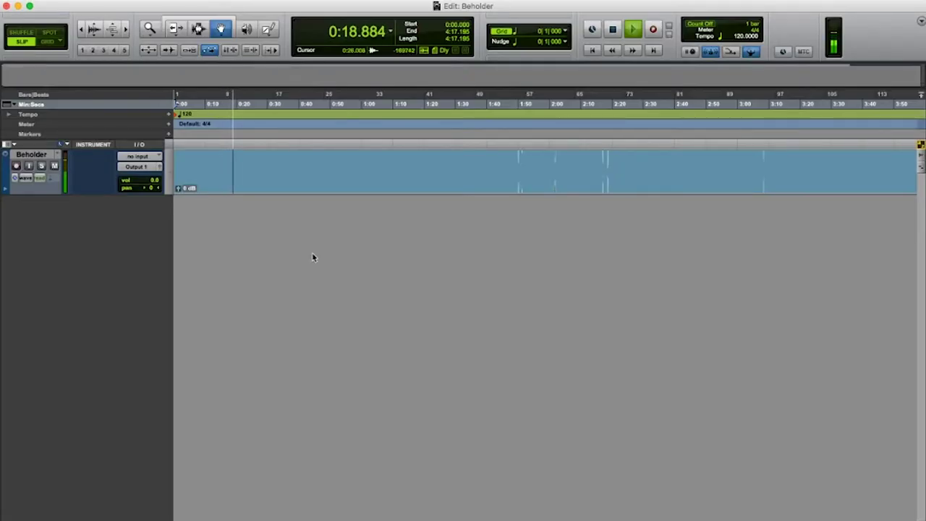
pyautogui.press('space')
# Step: Insert a third EQ3 7-Band (mono) in the next free slot of the Beholder track and start playback
pyautogui.click(31, 154)
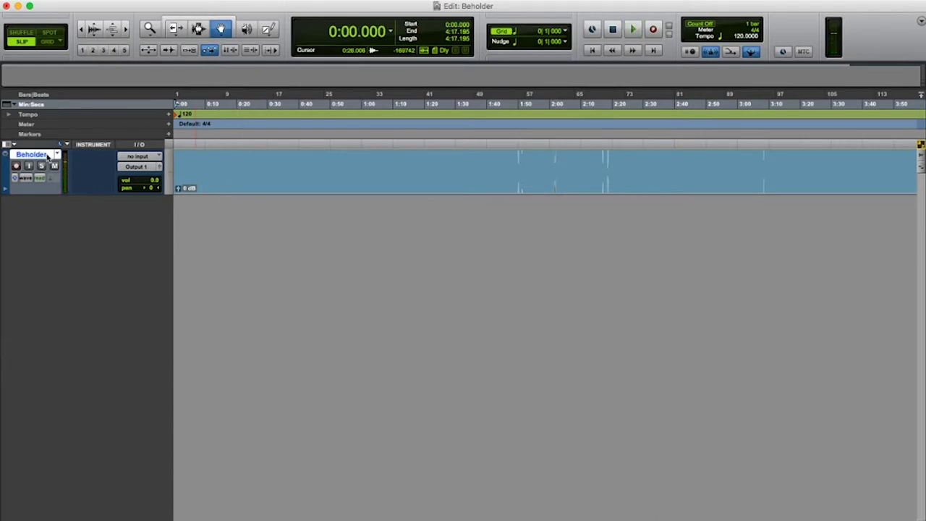
pyautogui.press('super+equal')
pyautogui.click(29, 57)
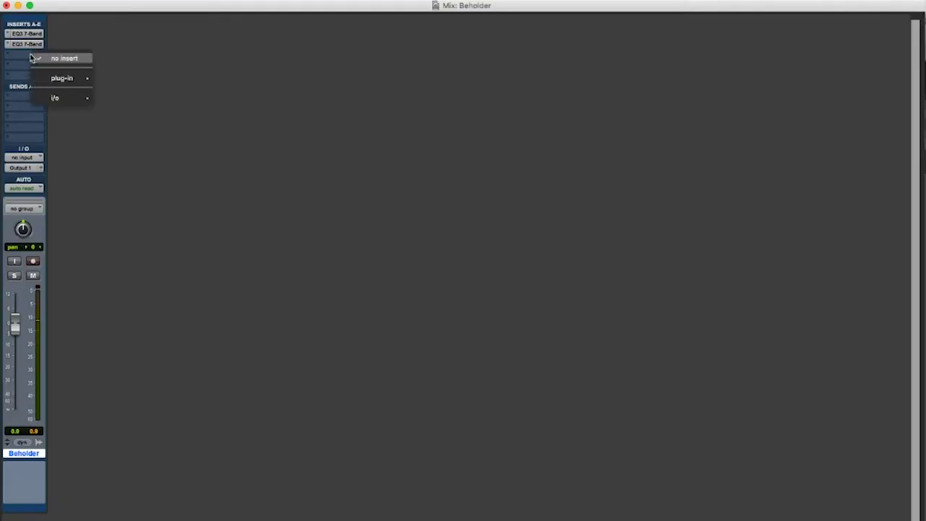
pyautogui.moveTo(75, 81)
pyautogui.click(109, 84)
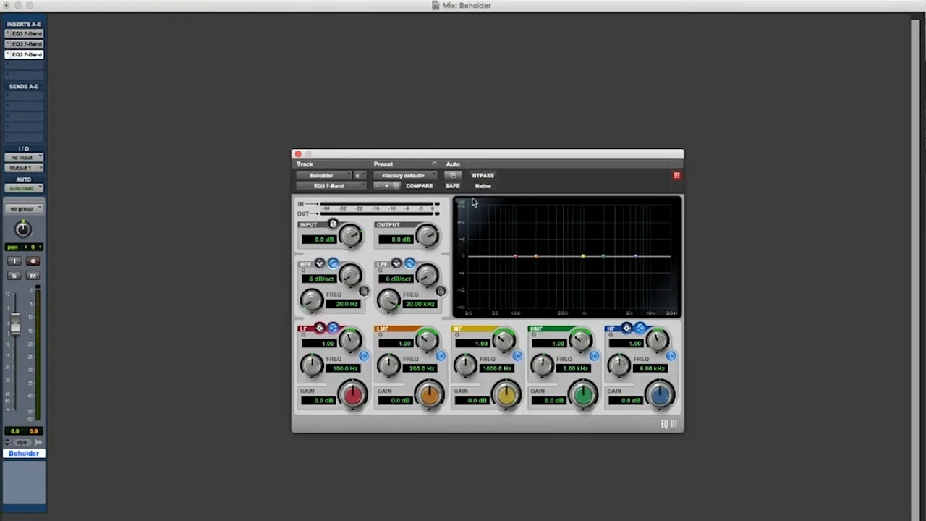
pyautogui.press('space')
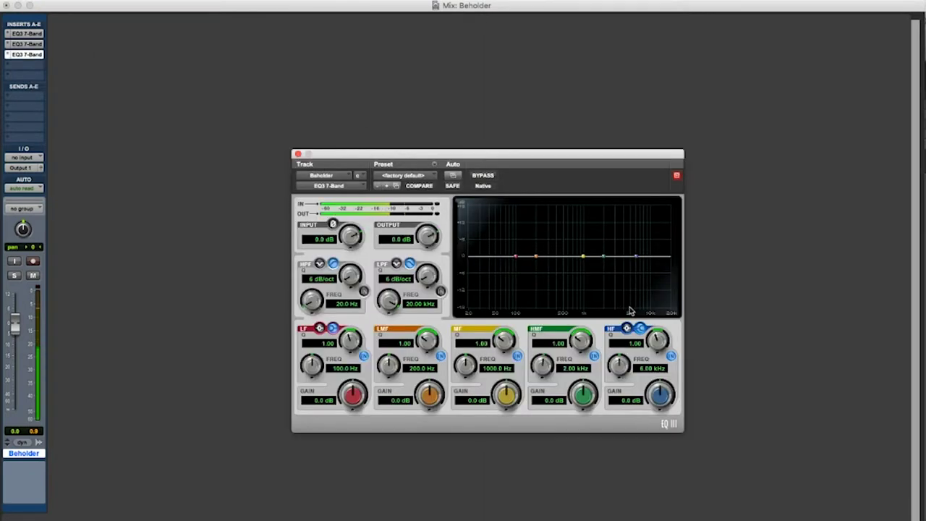
# Step: In the third EQ, cut the peak-type HF band with Q 10 to -4.9 dB at 11.47 kHz, close its window and stop playback
pyautogui.moveTo(635, 256); pyautogui.dragTo(655, 190)
pyautogui.moveTo(657, 391); pyautogui.dragTo(659, 473)
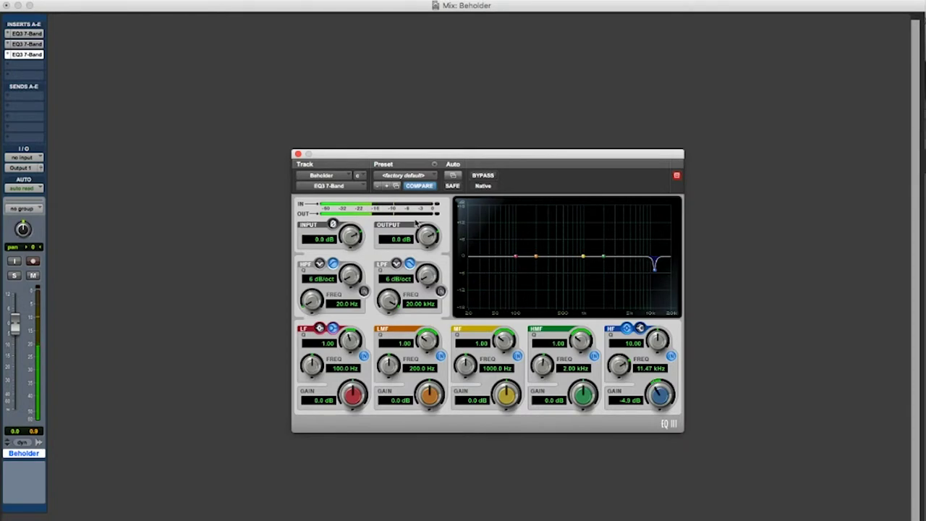
pyautogui.click(299, 155)
pyautogui.press('super+equal')
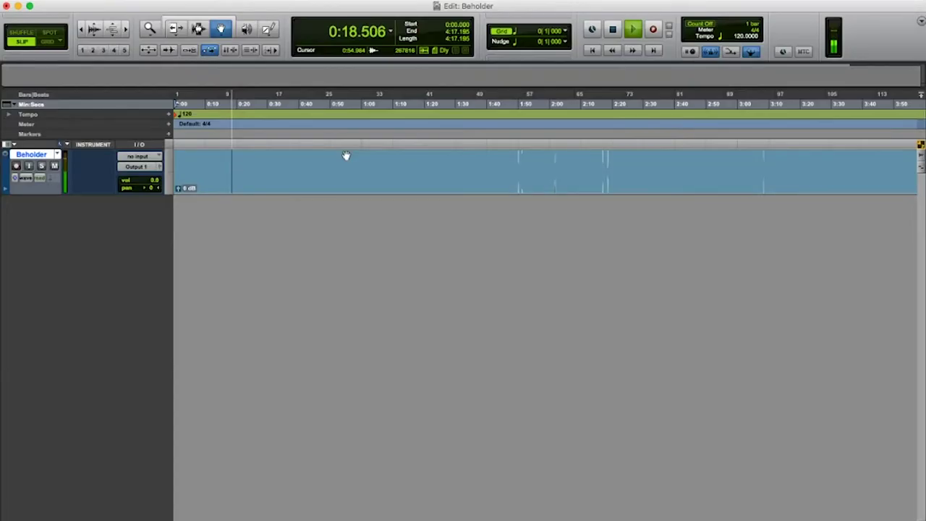
pyautogui.press('space')
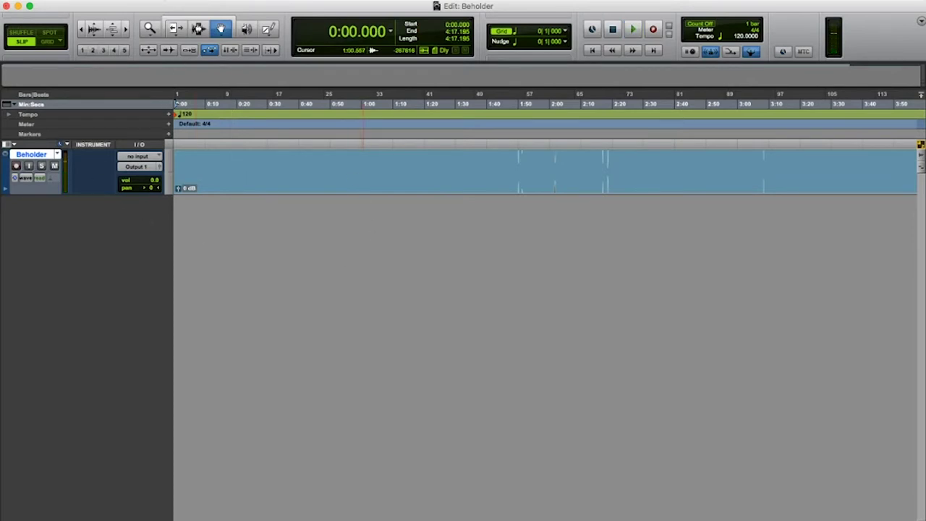
# Step: Create one new stereo Aux Input track
pyautogui.click(149, 1)
pyautogui.click(159, 5)
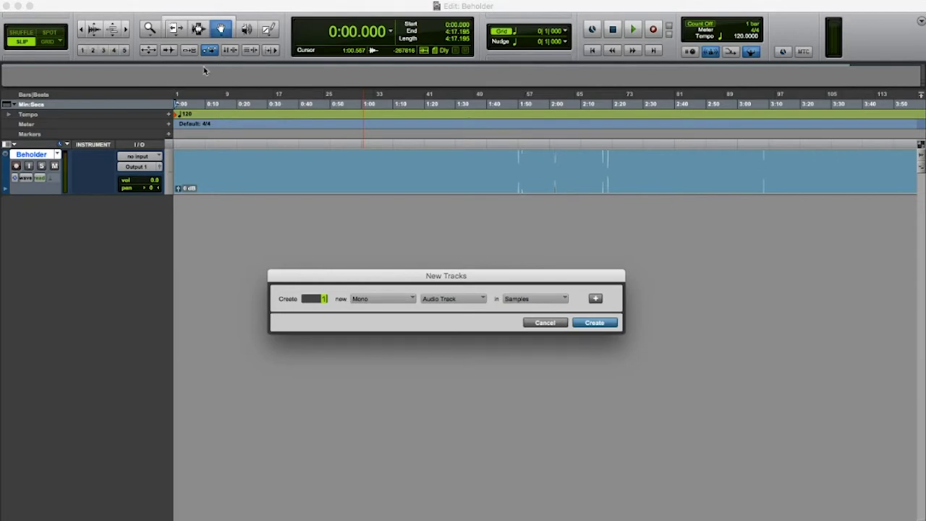
pyautogui.click(381, 298)
pyautogui.click(386, 312)
pyautogui.click(450, 298)
pyautogui.click(456, 311)
pyautogui.click(589, 323)
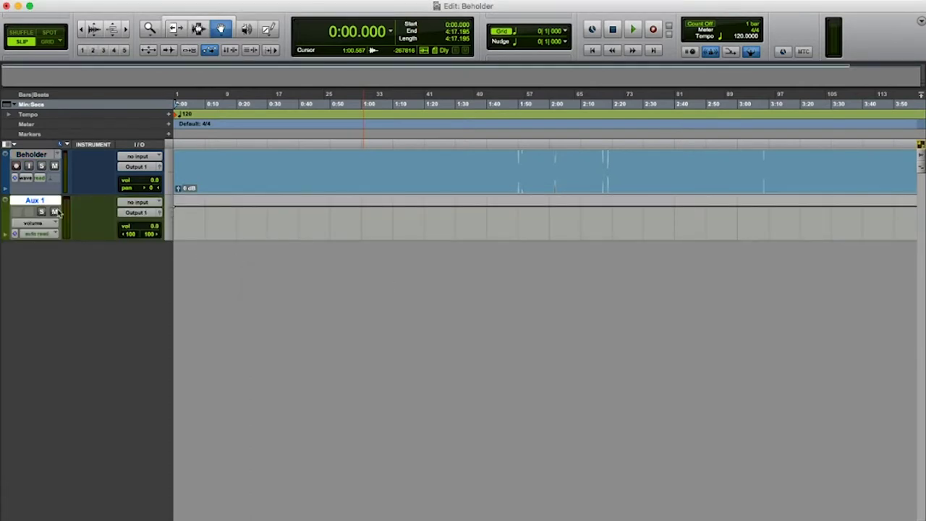
# Step: Rename the Aux 1 track to REVERB and set its input to the REVERB (Stereo) bus
pyautogui.doubleClick(34, 201)
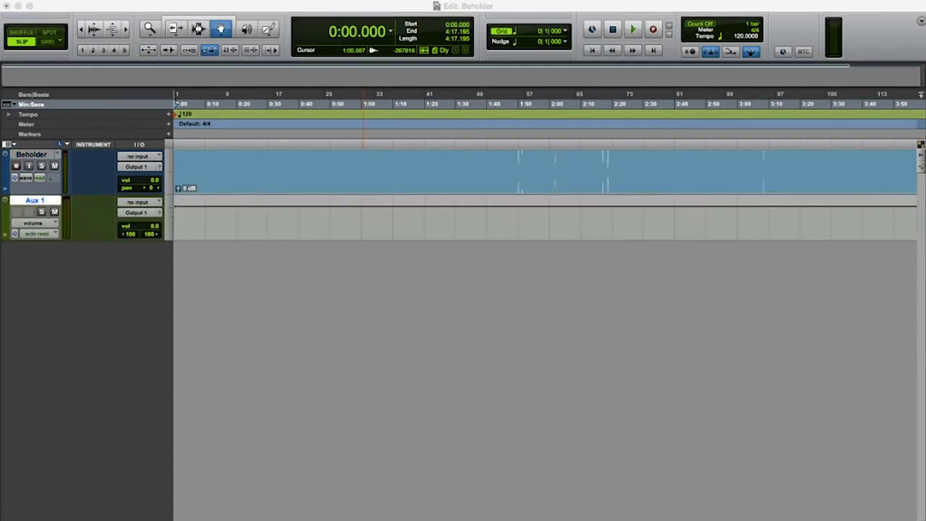
pyautogui.press('Return')
pyautogui.click(130, 203)
pyautogui.moveTo(158, 236)
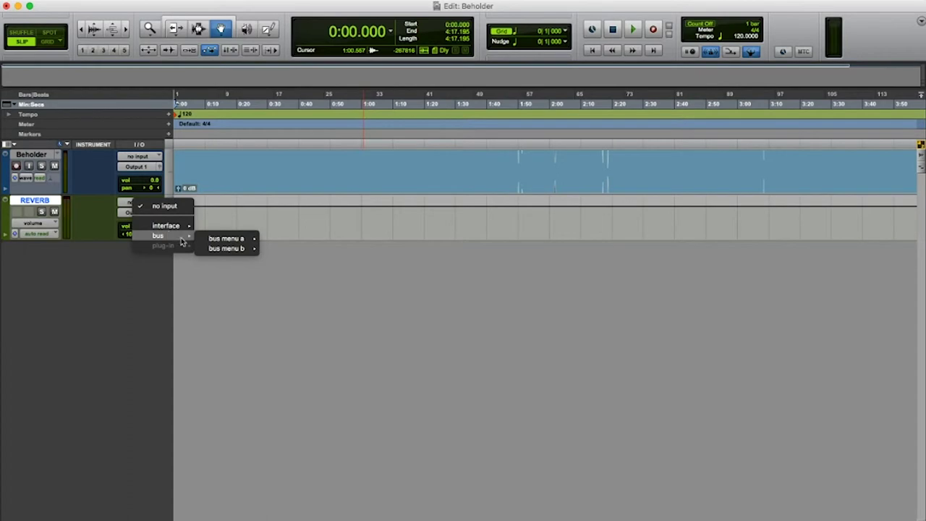
pyautogui.moveTo(226, 238)
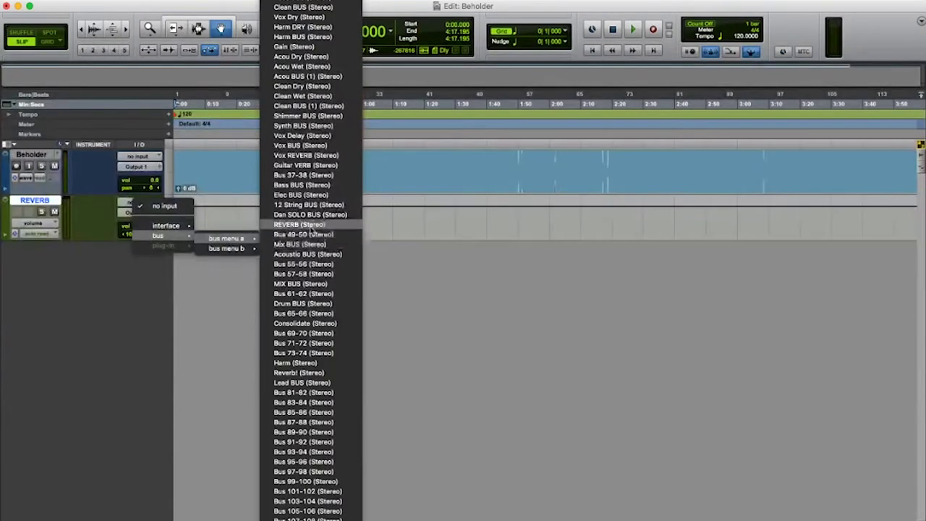
pyautogui.click(298, 224)
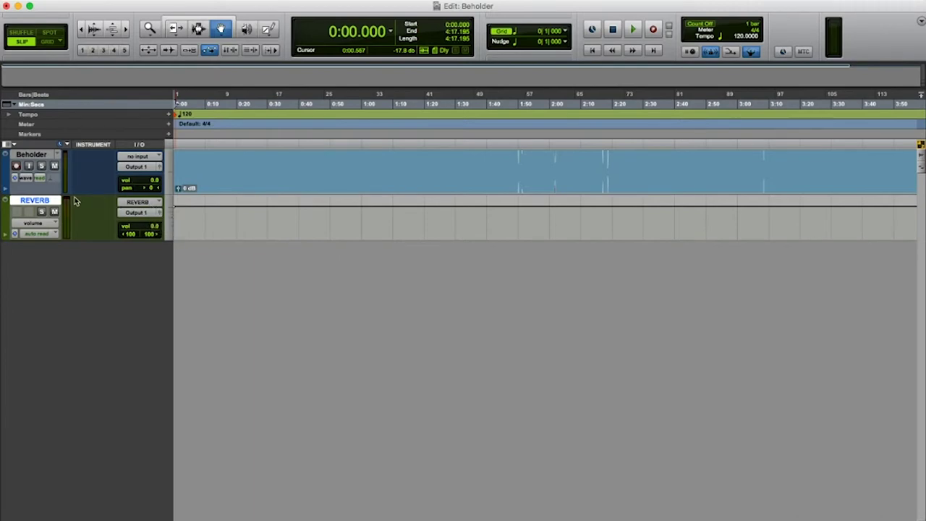
# Step: Insert the stereo multichannel ValhallaVintageVerb reverb in the first insert slot of the REVERB track
pyautogui.press('super+equal')
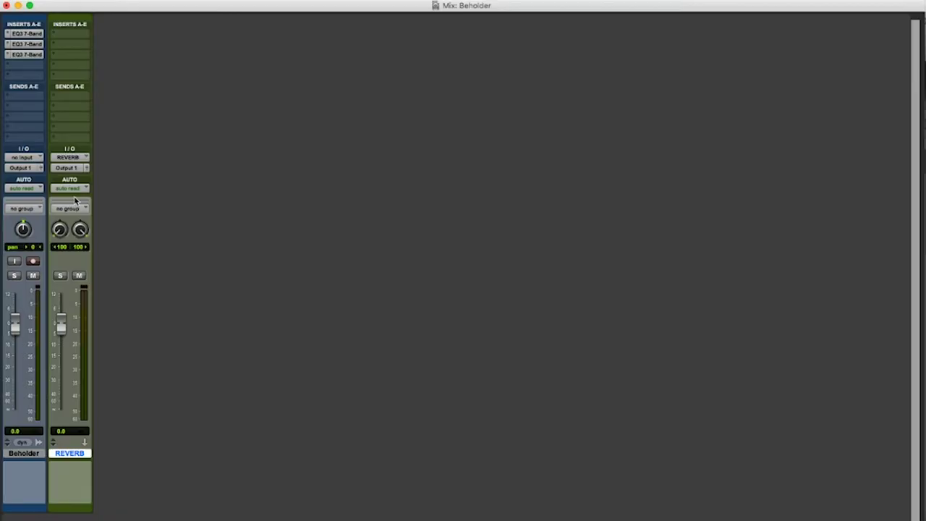
pyautogui.click(75, 33)
pyautogui.moveTo(114, 58)
pyautogui.moveTo(206, 101)
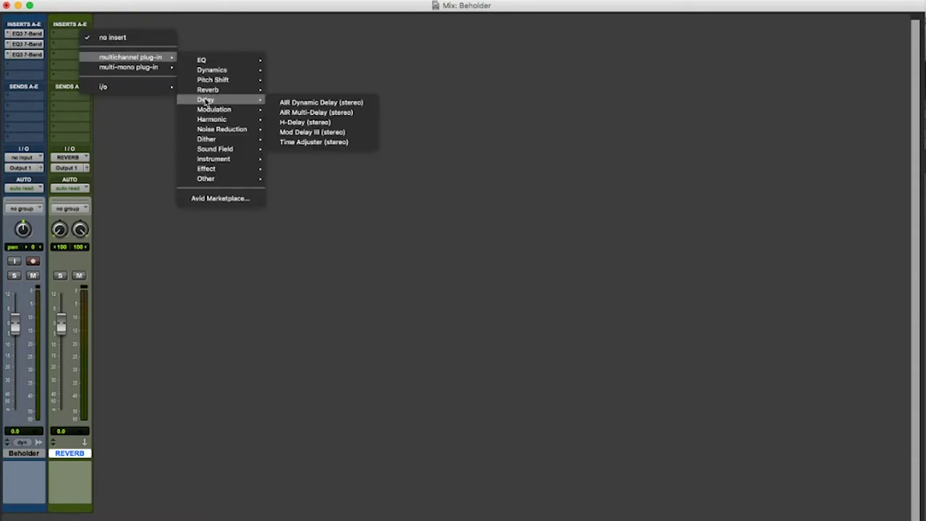
pyautogui.click(306, 133)
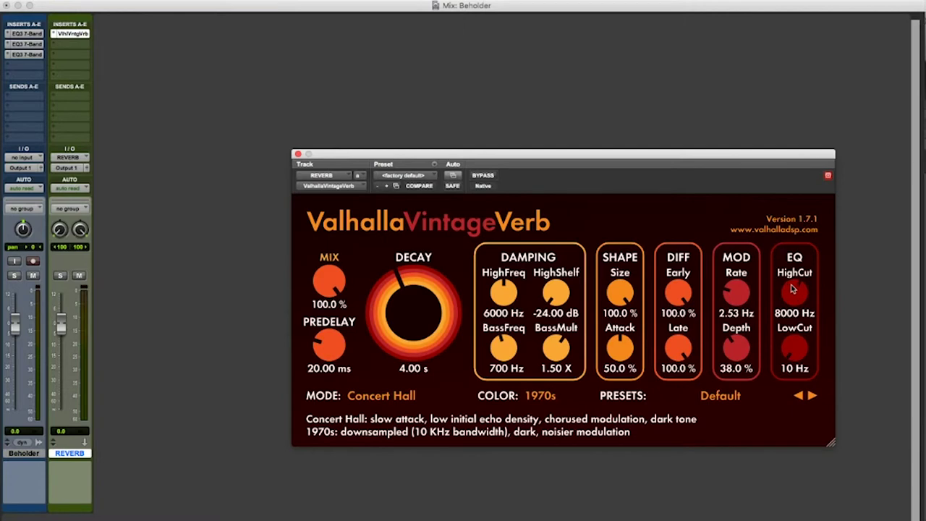
# Step: Set the reverb's EQ HighCut to 3270 Hz, slightly shorten its decay time, and close the plug-in window
pyautogui.moveTo(801, 291); pyautogui.dragTo(802, 326)
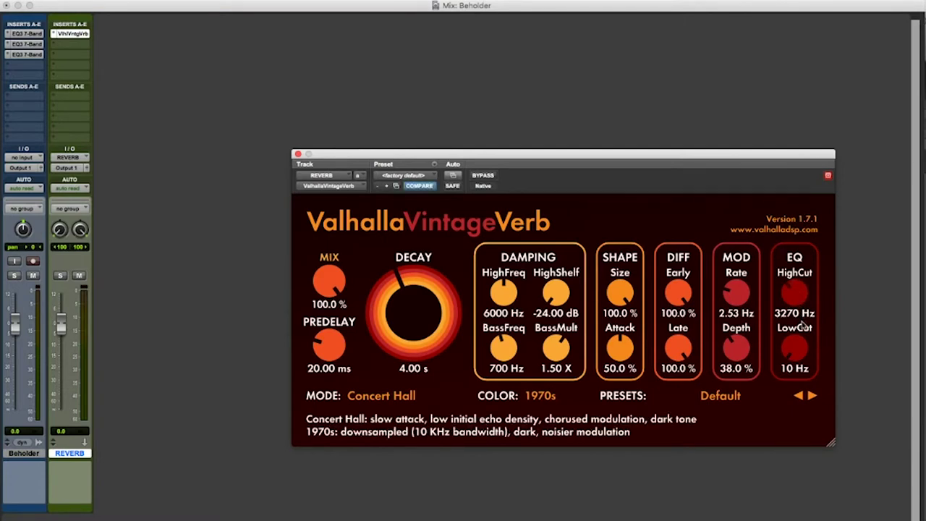
pyautogui.moveTo(399, 293); pyautogui.dragTo(398, 293)
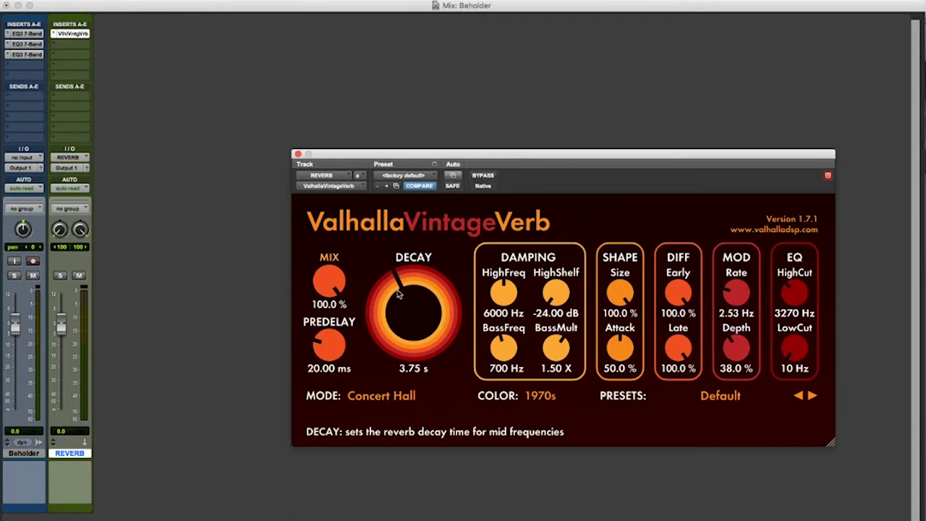
pyautogui.moveTo(397, 296); pyautogui.dragTo(398, 299)
pyautogui.click(297, 155)
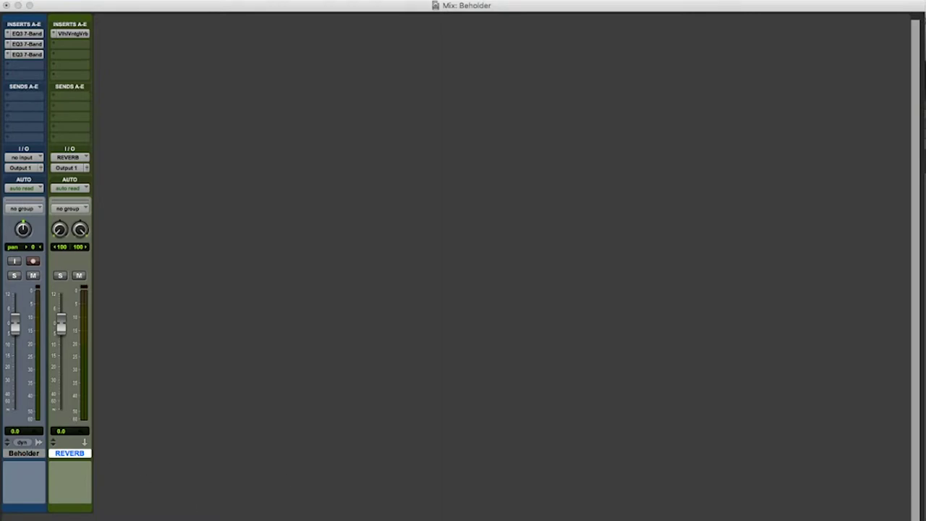
# Step: Change the REVERB track's color to bright purple
pyautogui.moveTo(232, 289); pyautogui.dragTo(336, 285)
pyautogui.click(220, 319)
pyautogui.click(219, 317)
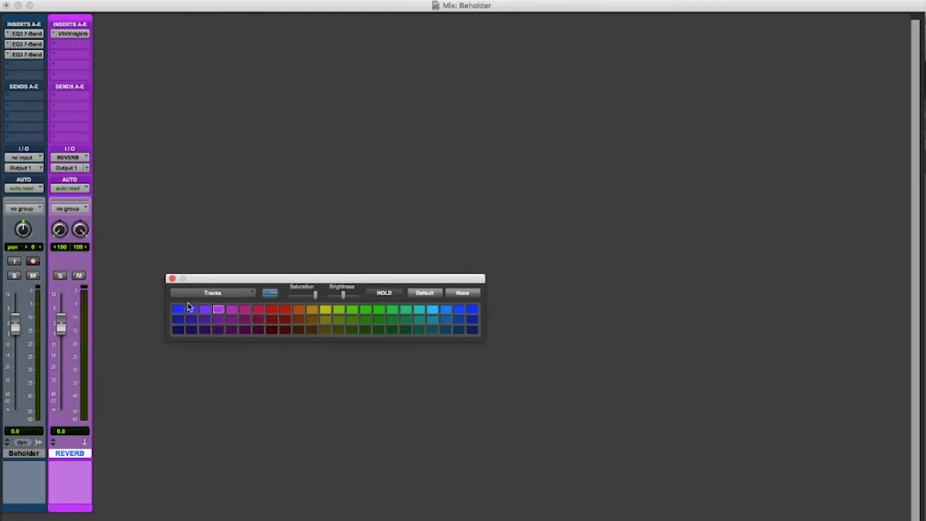
pyautogui.click(172, 279)
# Step: Color the Beholder track bright yellow and close the color palette
pyautogui.doubleClick(17, 511)
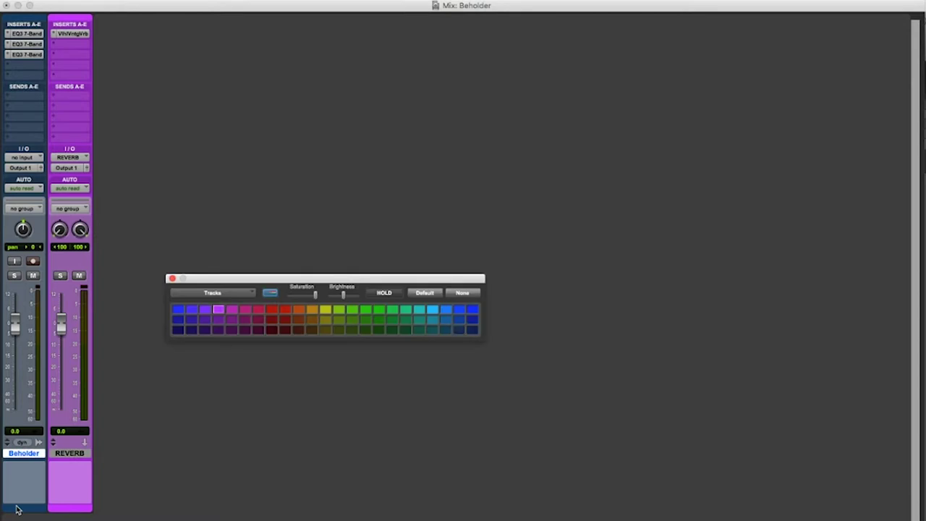
pyautogui.click(326, 309)
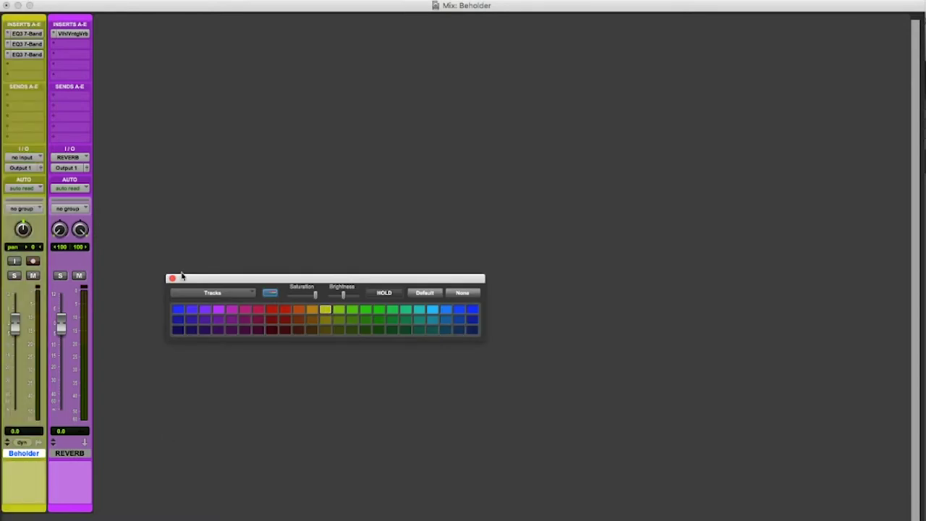
pyautogui.click(326, 320)
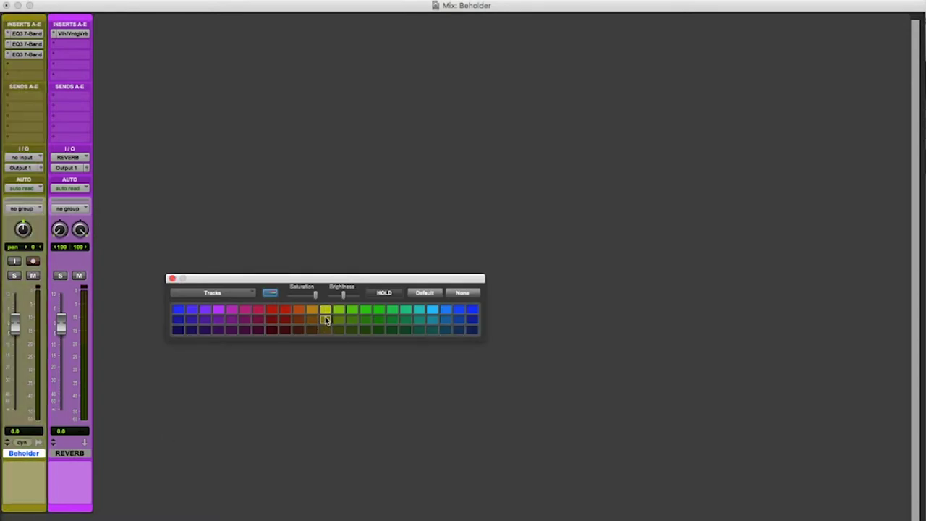
pyautogui.click(325, 308)
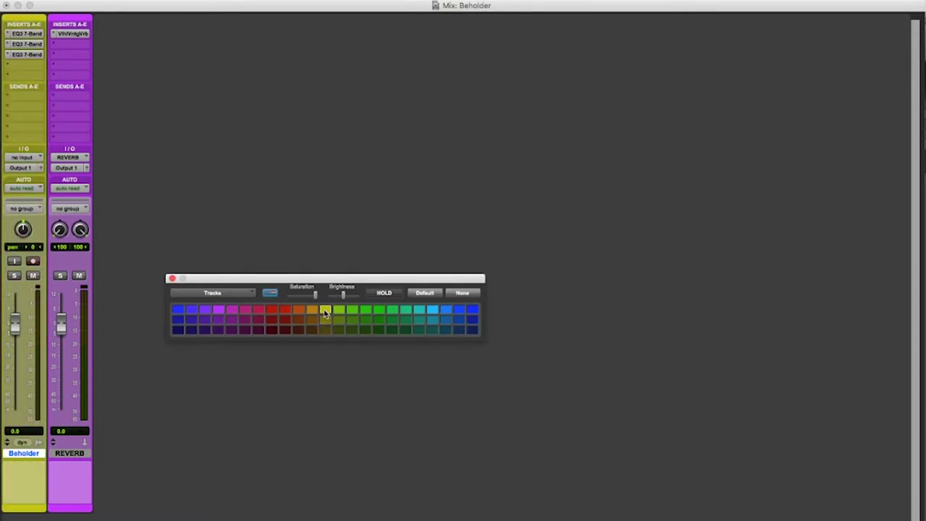
pyautogui.click(172, 279)
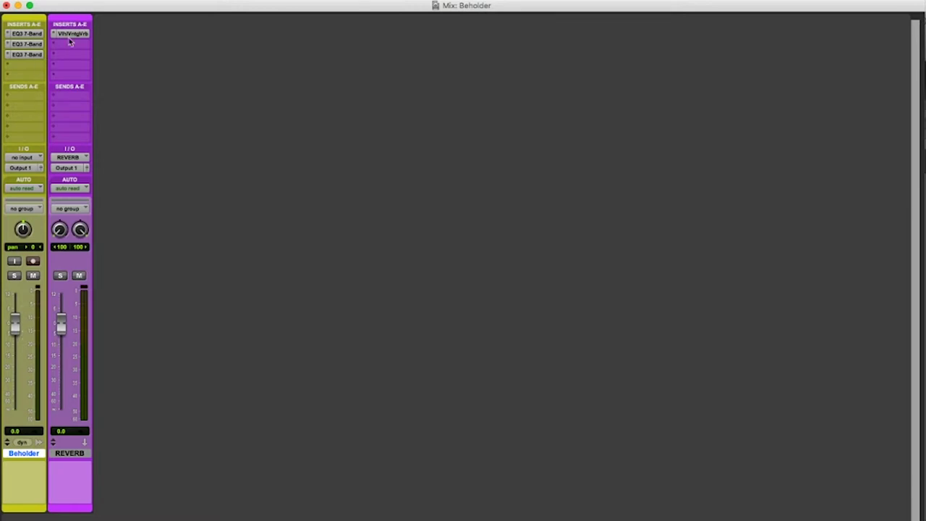
# Step: Add send A on the Beholder track, routed to the REVERB (Stereo) bus
pyautogui.click(31, 96)
pyautogui.moveTo(57, 130)
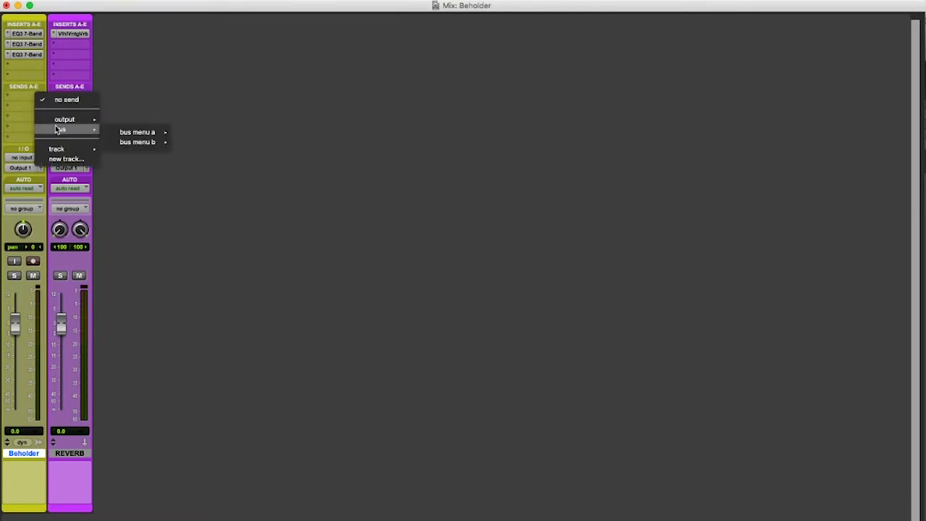
pyautogui.moveTo(108, 132)
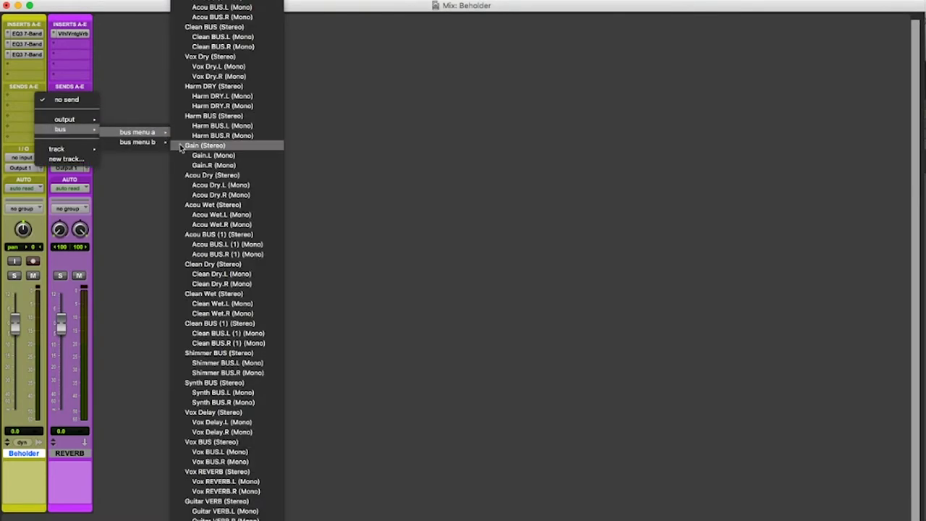
pyautogui.scroll(-5, 203, 155)
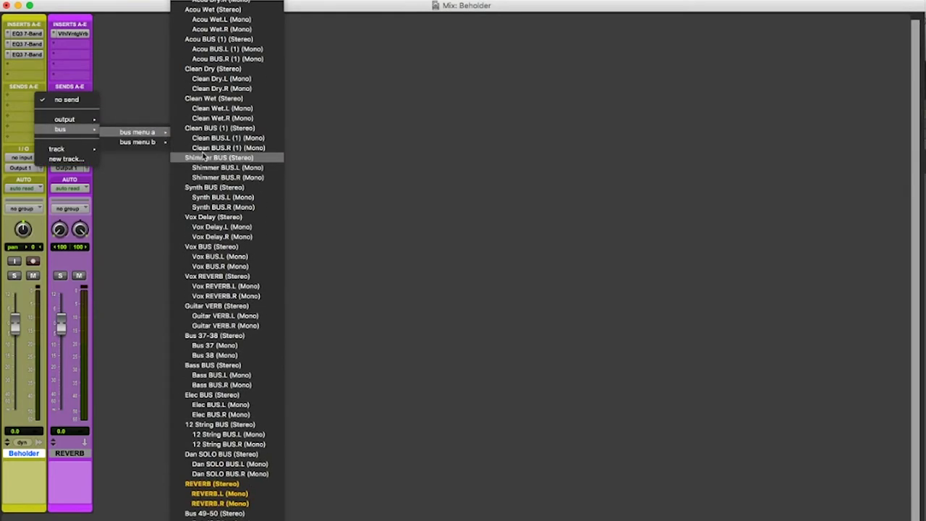
pyautogui.click(223, 483)
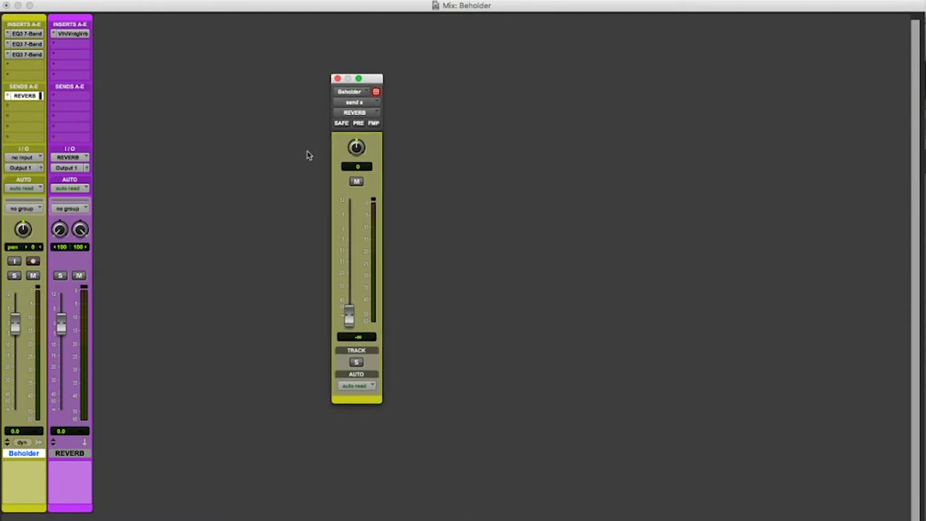
# Step: During playback, raise the Beholder track's REVERB send level to -13.6 dB and close the send window
pyautogui.click(267, 90)
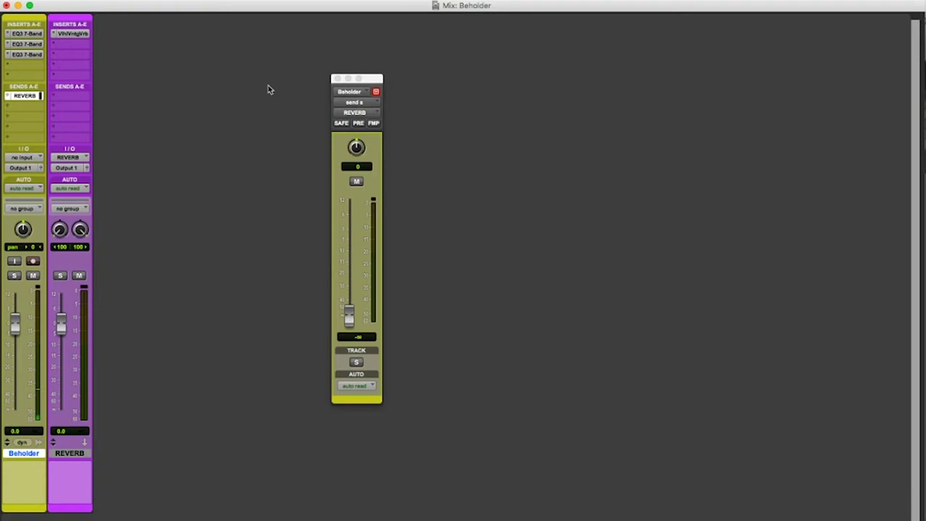
pyautogui.moveTo(350, 314); pyautogui.dragTo(349, 292)
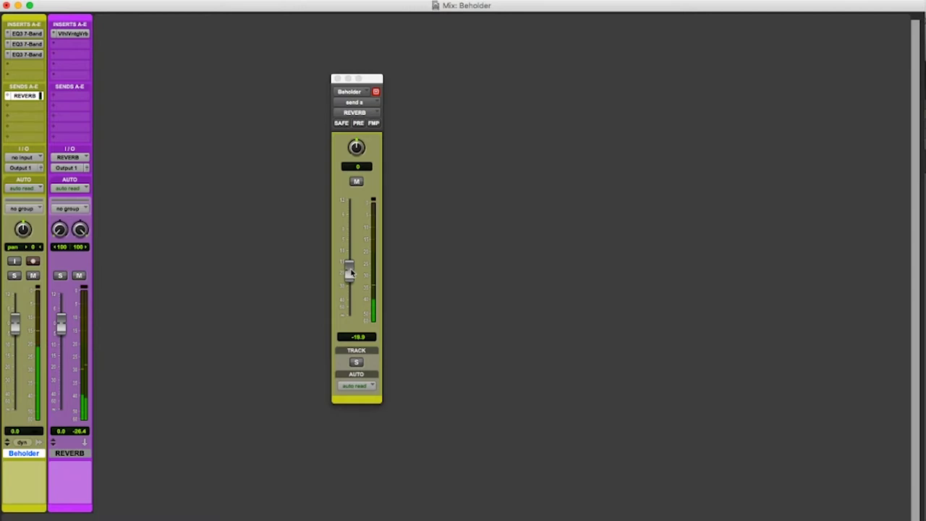
pyautogui.moveTo(349, 272); pyautogui.dragTo(351, 237)
pyautogui.moveTo(348, 269)
pyautogui.mouseDown()
pyautogui.moveTo(350, 235)
pyautogui.moveTo(349, 264)
pyautogui.mouseUp()
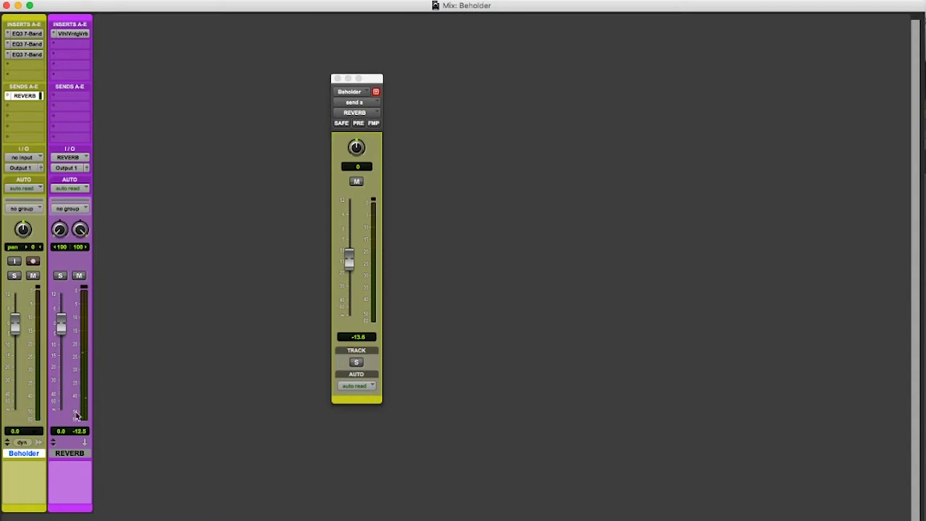
pyautogui.click(337, 79)
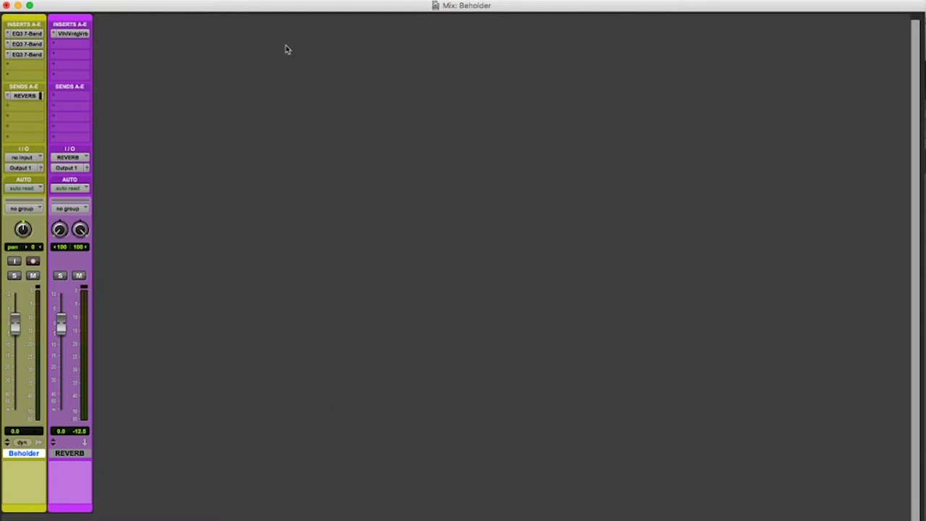
# Step: Listen to the Beholder track with its reverb from the start in the Edit window, and stop playback
pyautogui.press('super+equal')
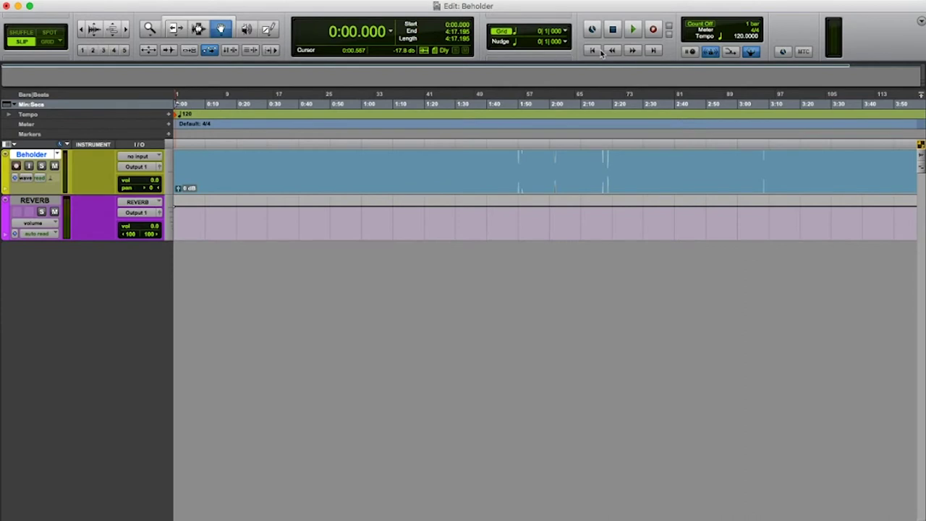
pyautogui.press('space')
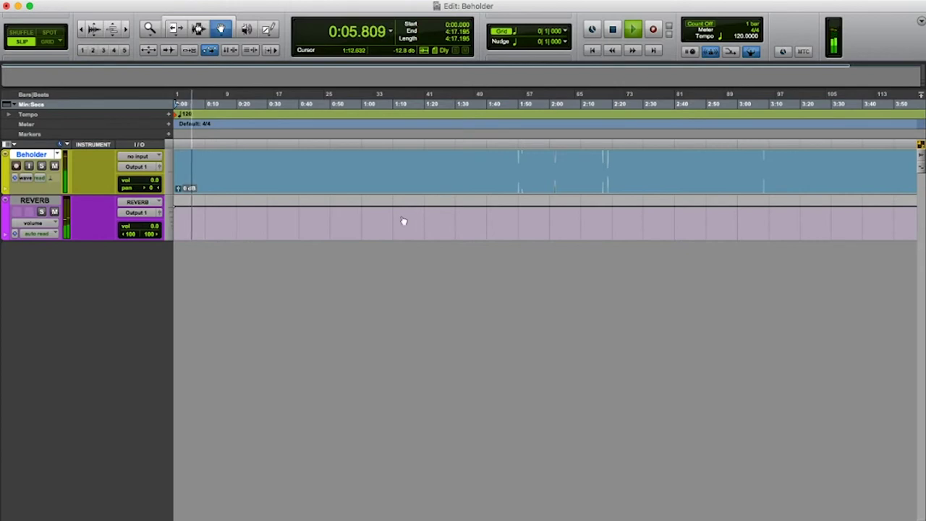
pyautogui.press('space')
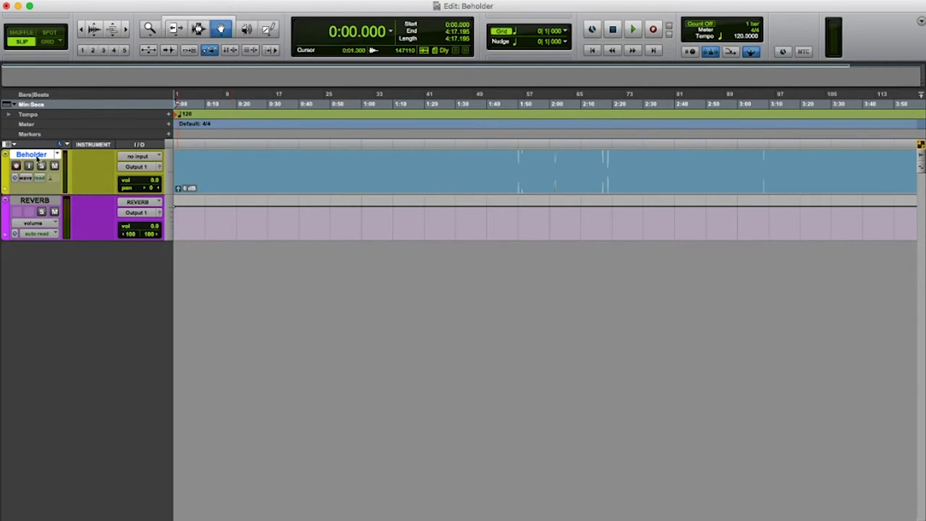
# Step: Duplicate the Beholder track and rename the copy Beholder COMP
pyautogui.click(158, 1)
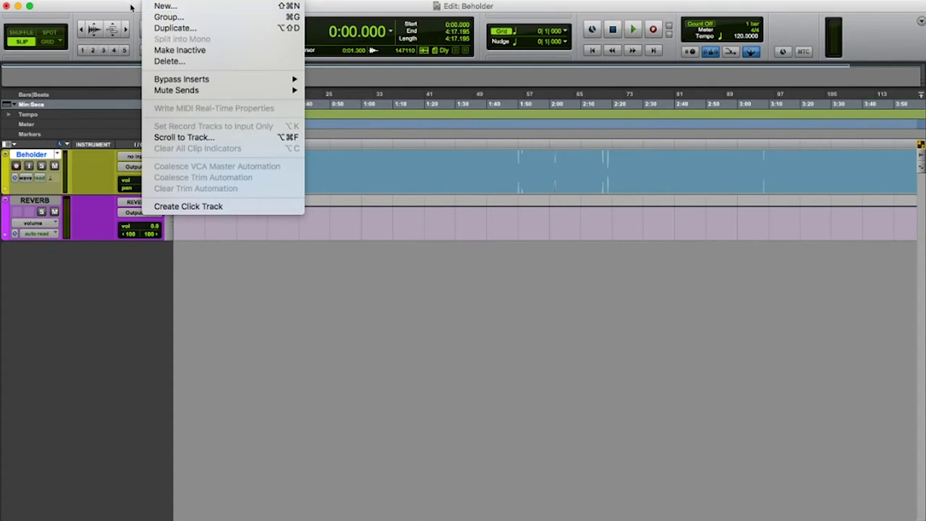
pyautogui.click(97, 81)
pyautogui.rightClick(45, 157)
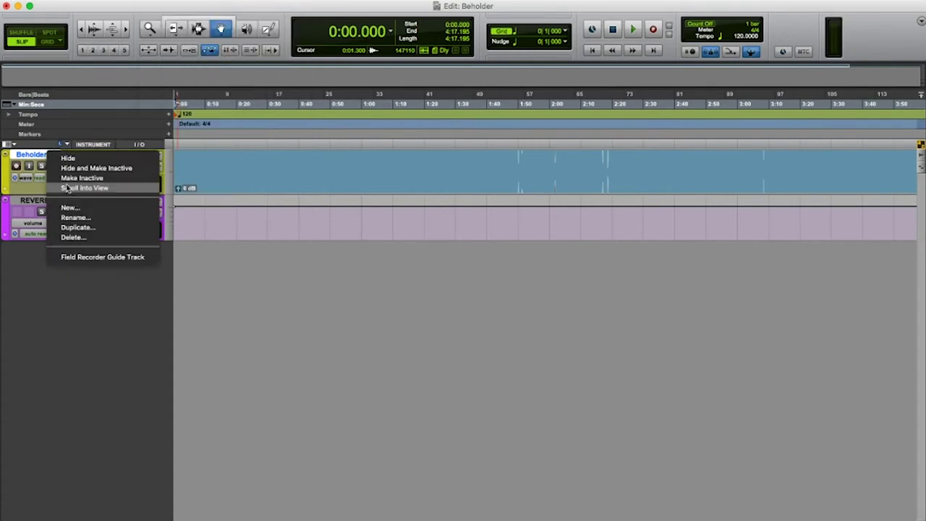
pyautogui.click(73, 227)
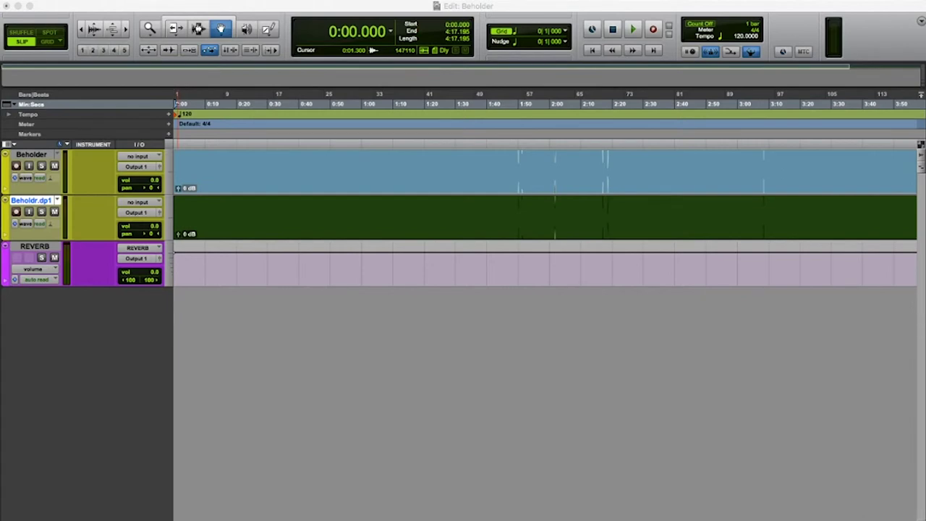
pyautogui.press('Return')
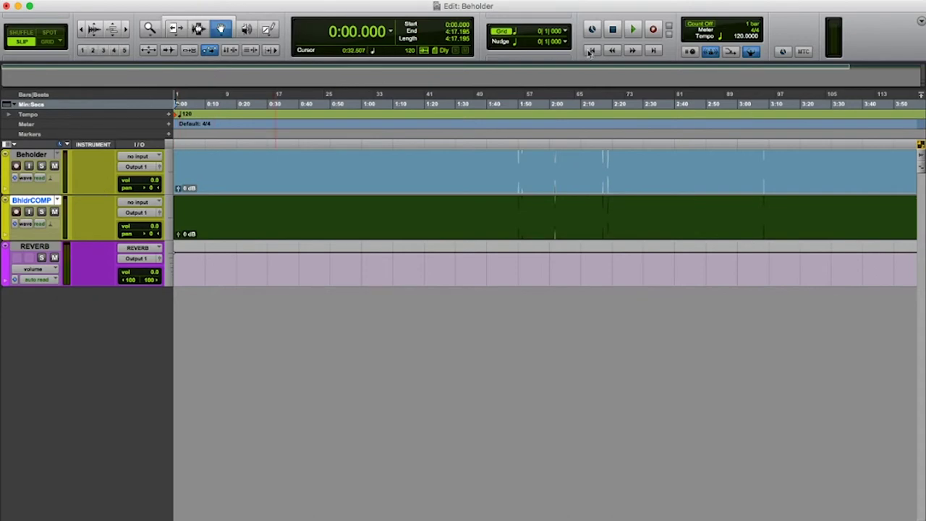
# Step: Solo the Beholder COMP track and insert a Dyn3 Compressor/Limiter (mono) in its fourth insert slot
pyautogui.press('super+equal')
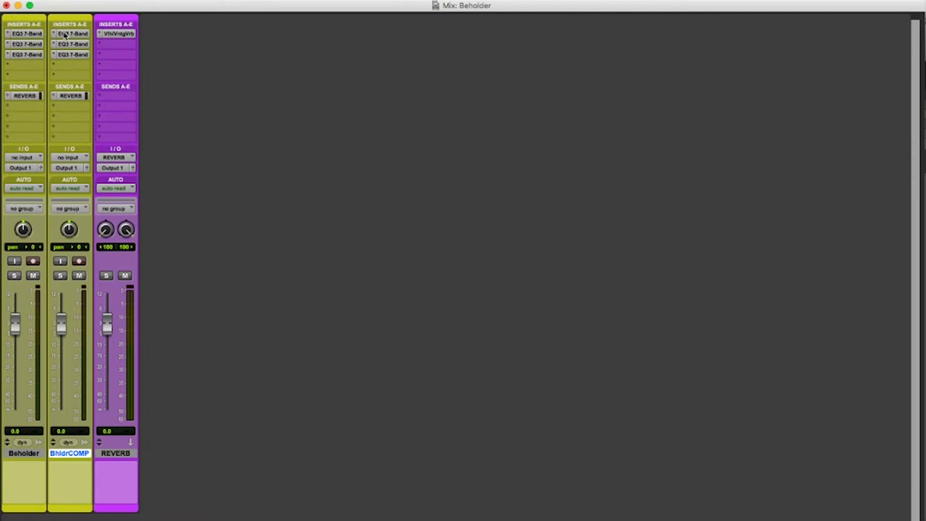
pyautogui.click(61, 275)
pyautogui.click(72, 70)
pyautogui.moveTo(107, 88)
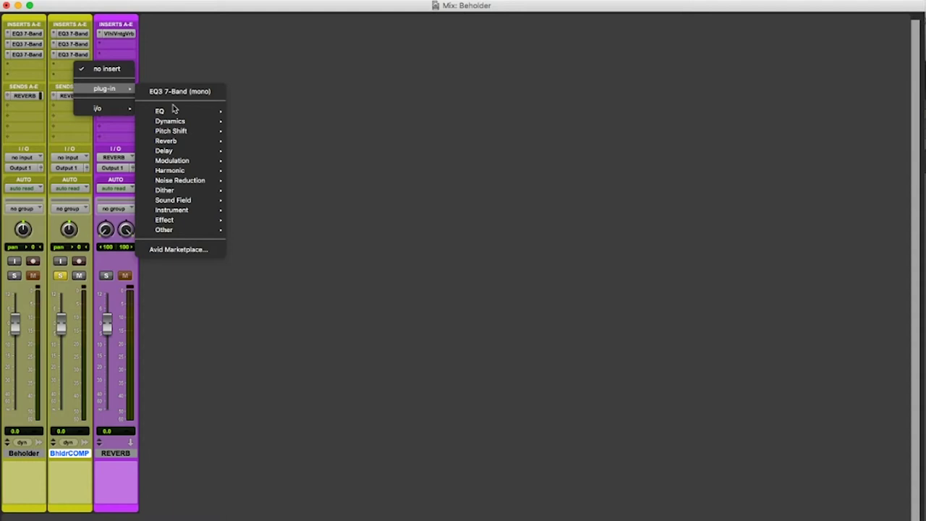
pyautogui.moveTo(177, 123)
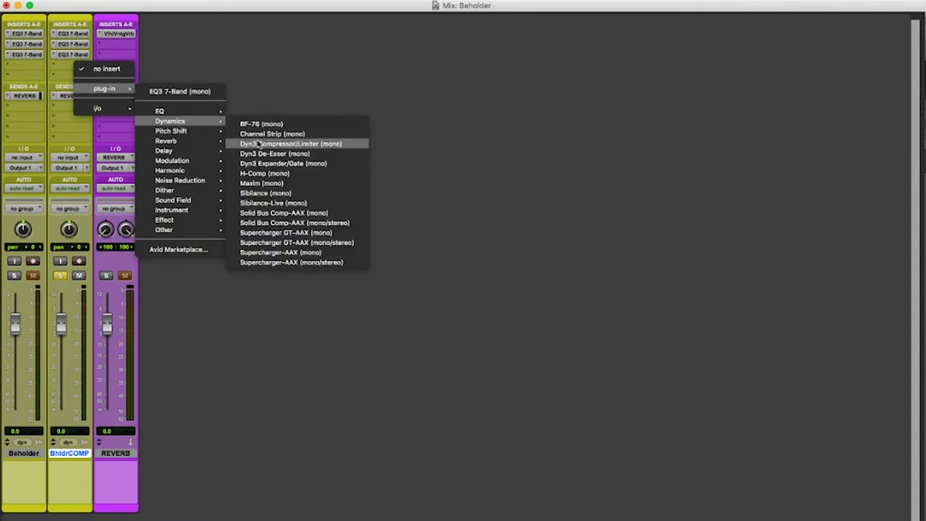
pyautogui.click(260, 144)
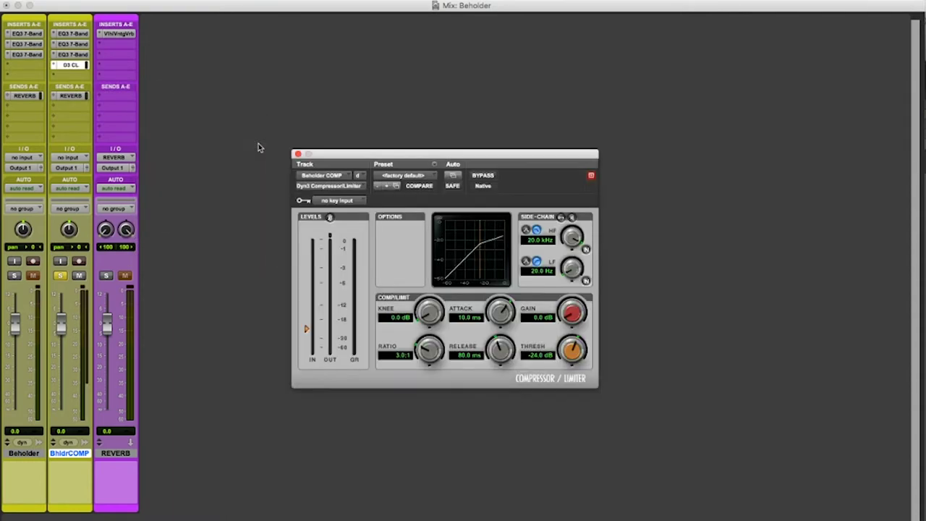
# Step: Load the compressor's Acoustic Guitar preset, then set the threshold to -26.4 dB and the gain to 5.0 dB
pyautogui.click(423, 178)
pyautogui.scroll(5, 470, 109)
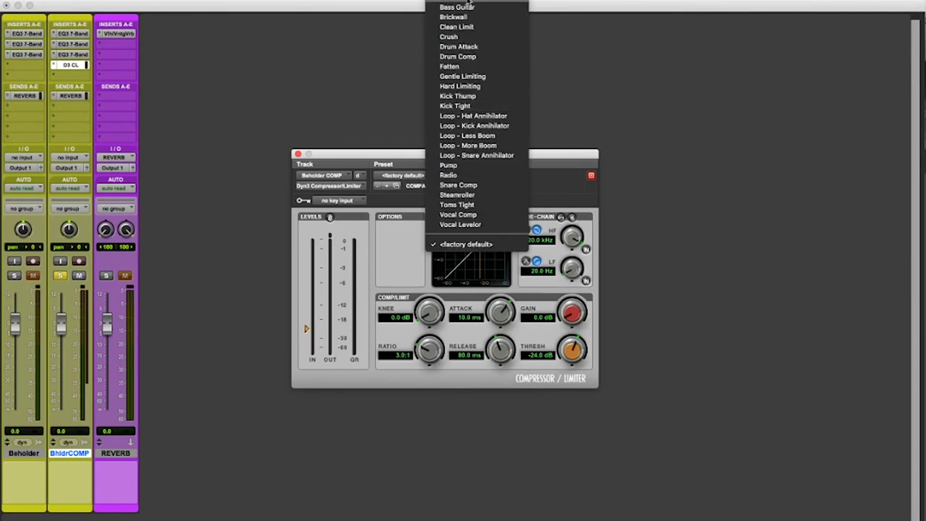
pyautogui.click(466, 7)
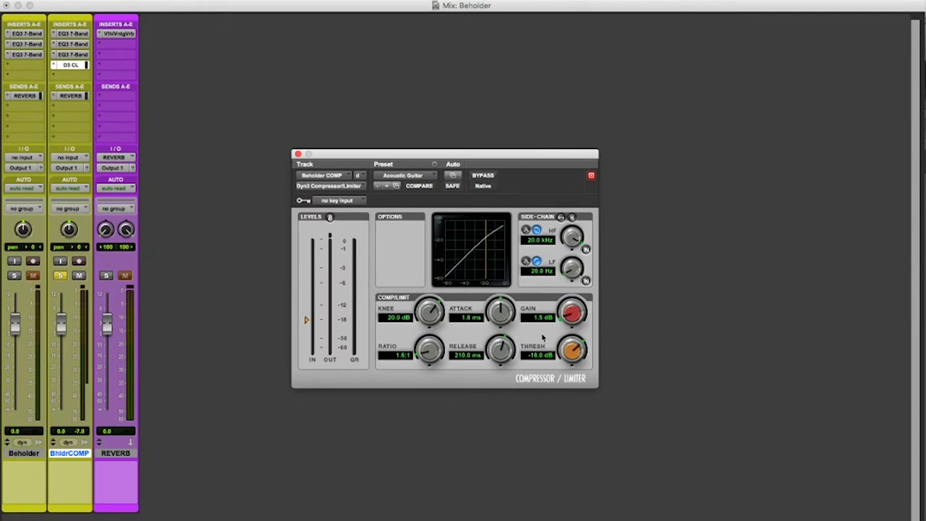
pyautogui.moveTo(563, 343); pyautogui.dragTo(582, 369)
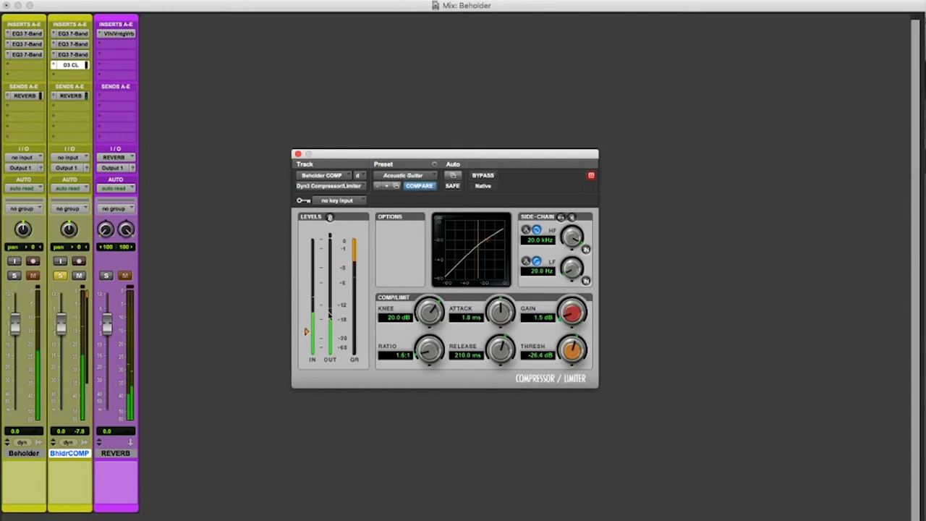
pyautogui.moveTo(572, 313); pyautogui.dragTo(569, 284)
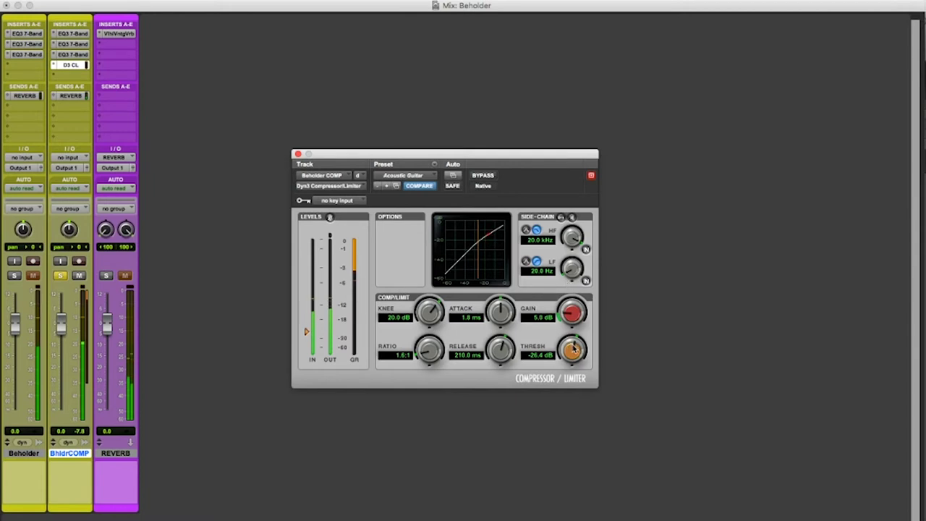
# Step: Lower the compressor's threshold to -28.0 dB, close its window, and leave both Beholder tracks unsoloed
pyautogui.moveTo(571, 350); pyautogui.dragTo(572, 354)
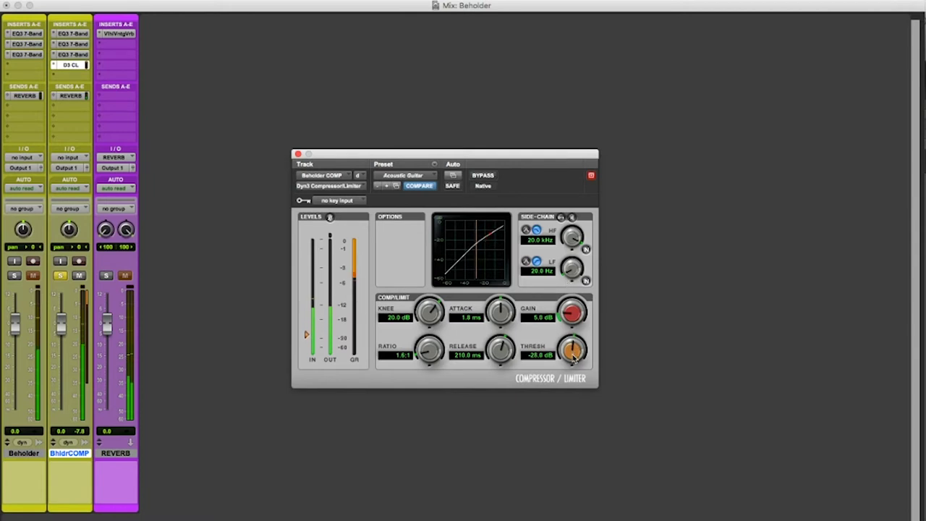
pyautogui.click(297, 155)
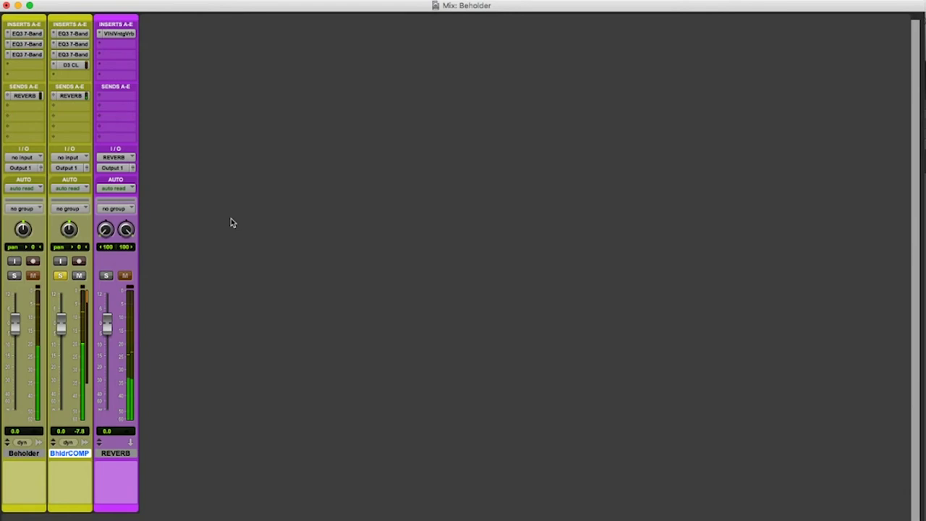
pyautogui.click(14, 277)
pyautogui.click(61, 280)
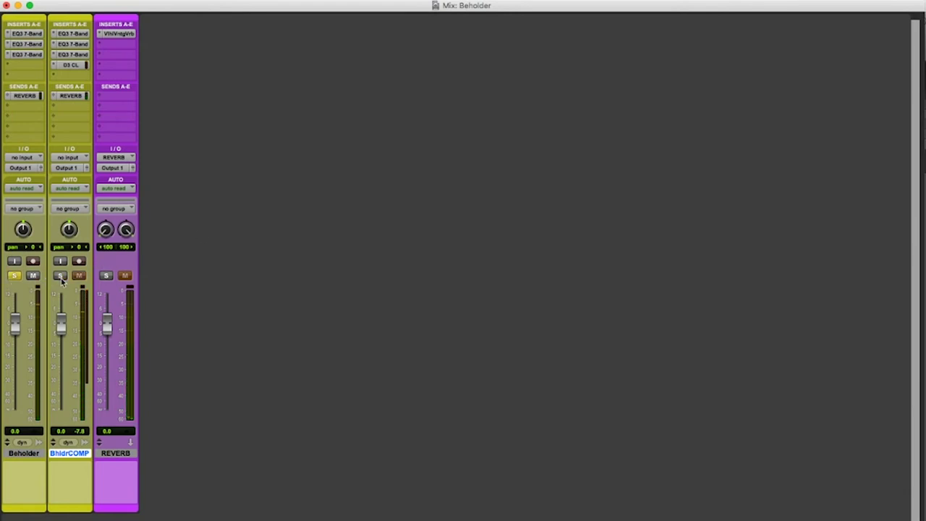
pyautogui.click(13, 276)
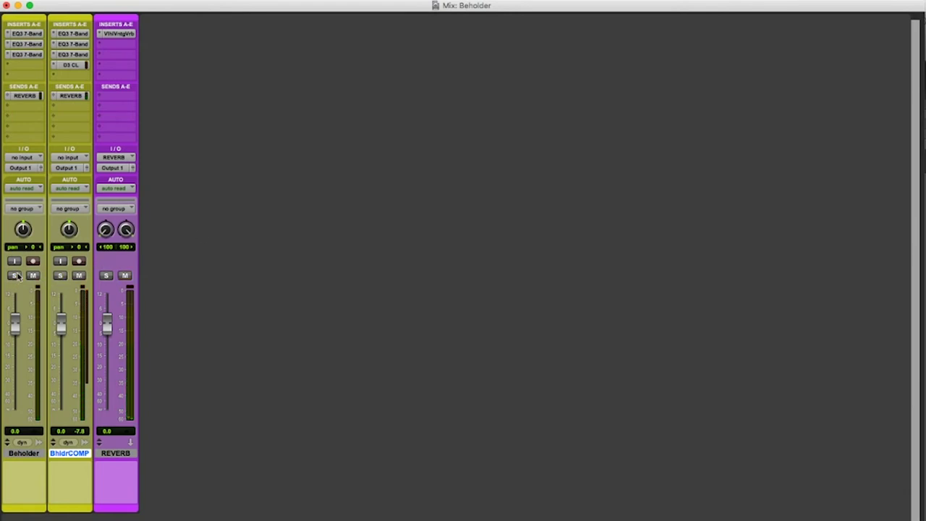
# Step: Remove the REVERB send from Beholder COMP and blend its volume up from -∞ to -8.8 dB during playback, comparing with it muted
pyautogui.click(58, 96)
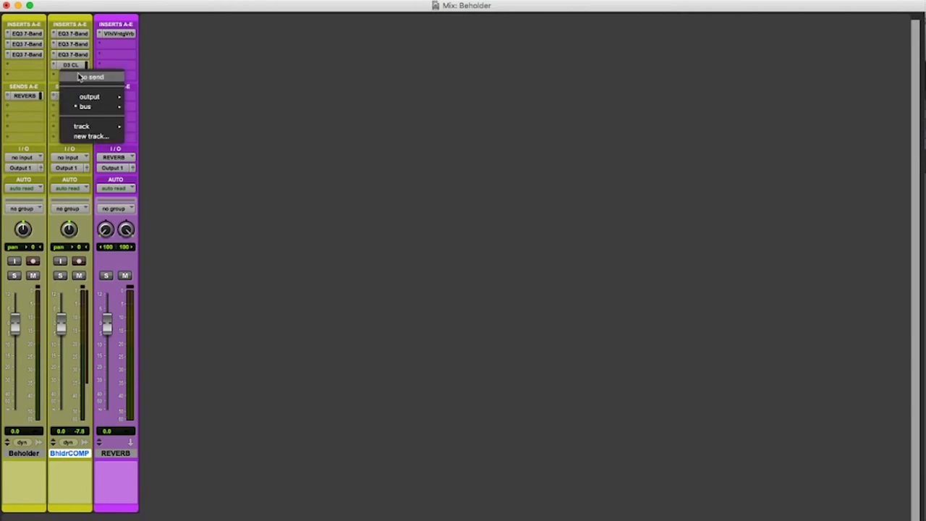
pyautogui.click(80, 77)
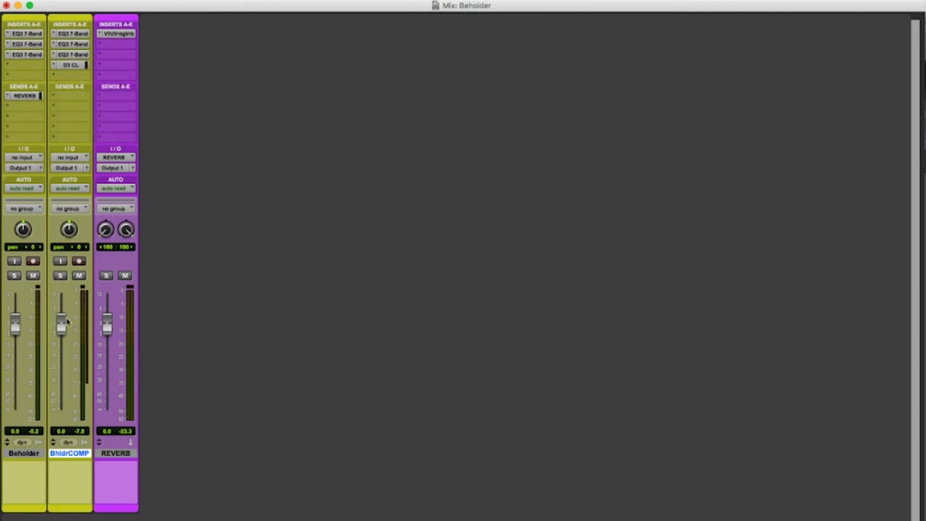
pyautogui.moveTo(60, 328); pyautogui.dragTo(61, 411)
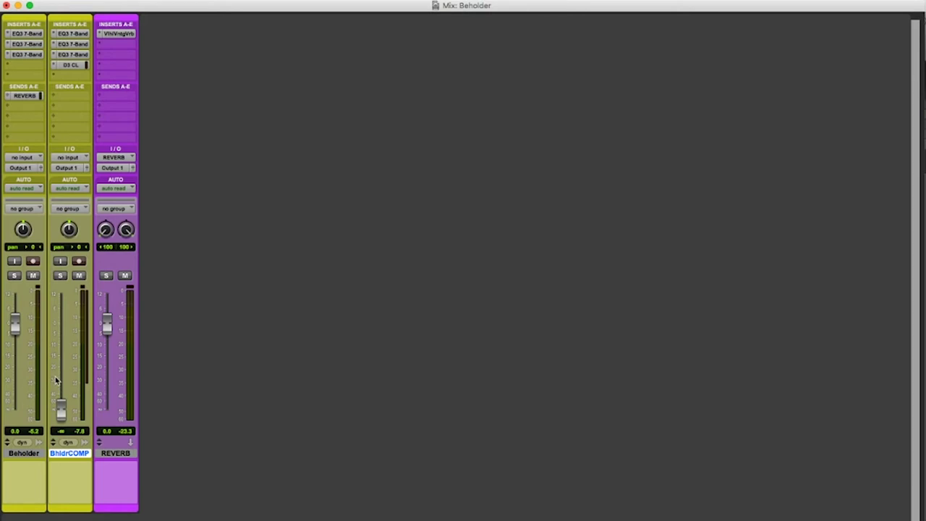
pyautogui.press('space')
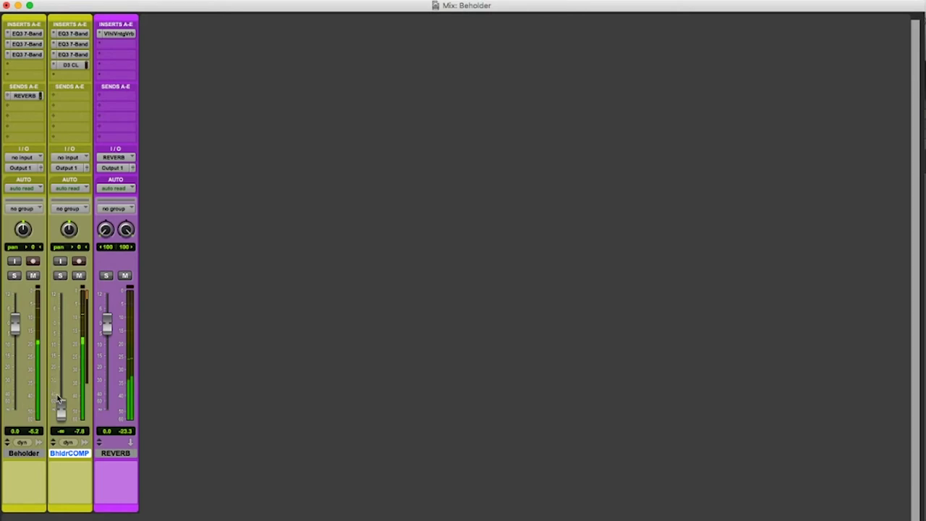
pyautogui.moveTo(61, 408); pyautogui.dragTo(63, 341)
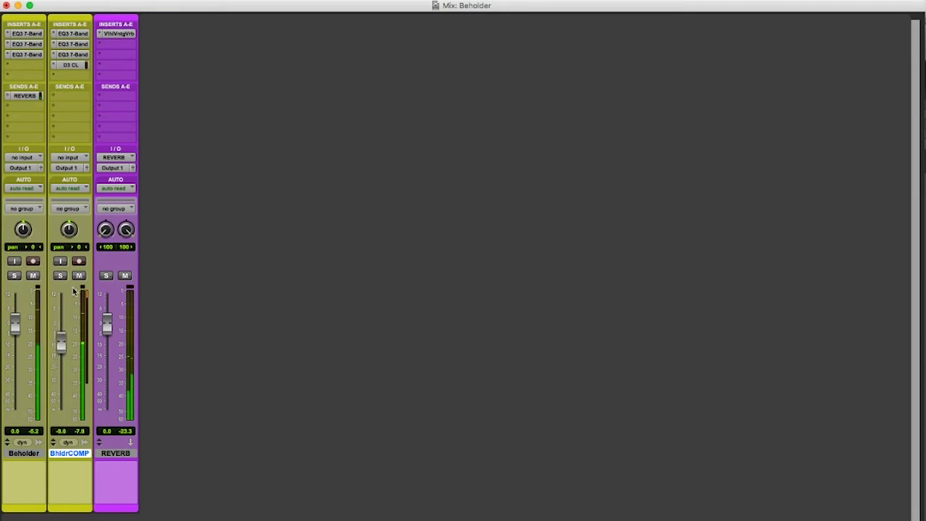
pyautogui.click(79, 275)
pyautogui.click(80, 275)
pyautogui.moveTo(63, 344); pyautogui.dragTo(63, 347)
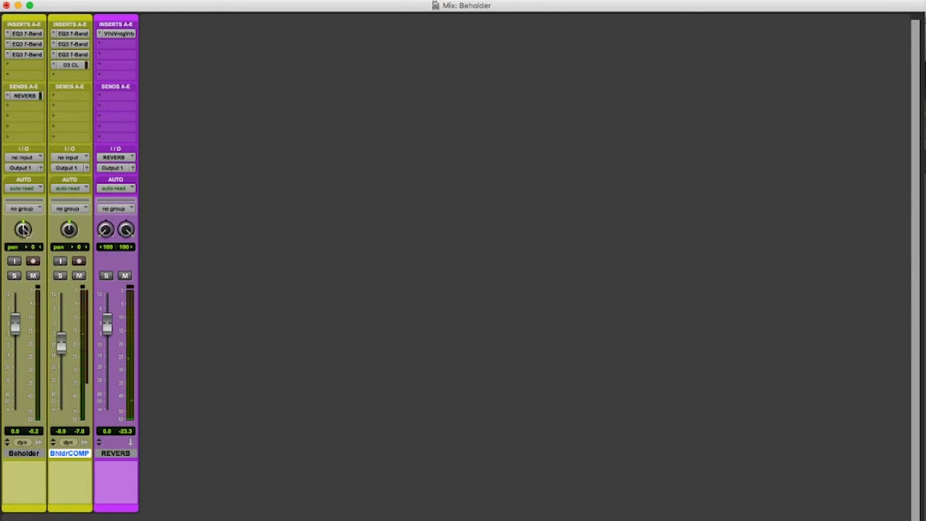
# Step: Pan Beholder 100 left and Beholder COMP 100 right, and raise the Beholder COMP volume to -2.2 dB
pyautogui.moveTo(24, 230); pyautogui.dragTo(67, 286)
pyautogui.moveTo(68, 230); pyautogui.dragTo(49, 72)
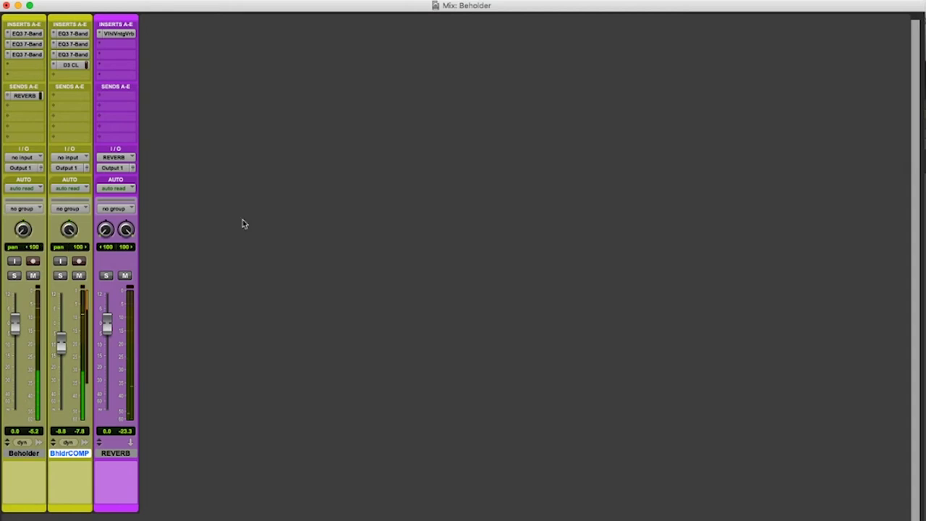
pyautogui.moveTo(61, 343); pyautogui.dragTo(62, 329)
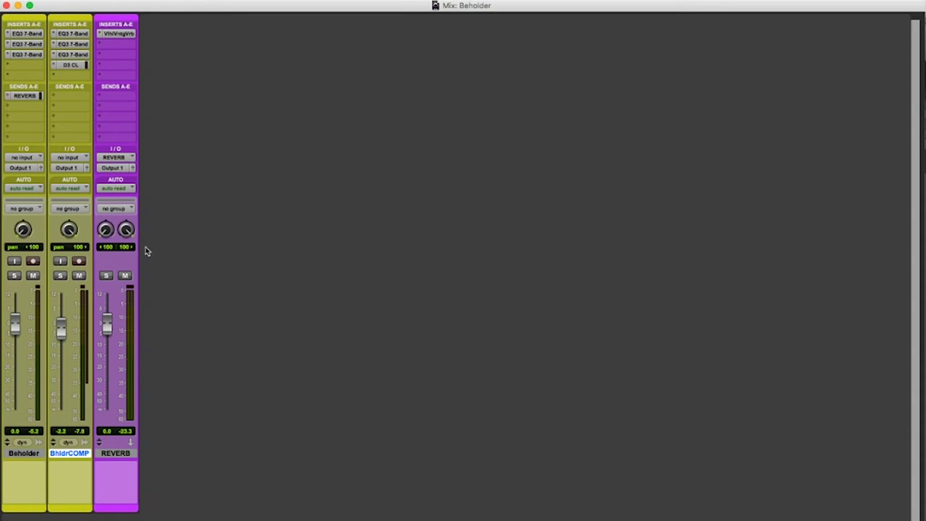
# Step: In the Edit window, listen for background noise in the closing seconds of the recording, from about 4:14
pyautogui.press('super+equal')
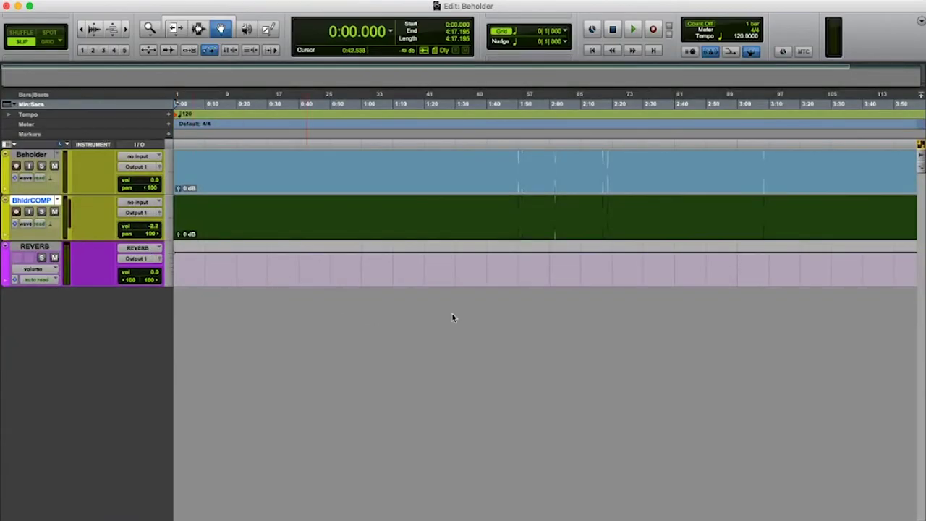
pyautogui.hscroll(5, 453, 316)
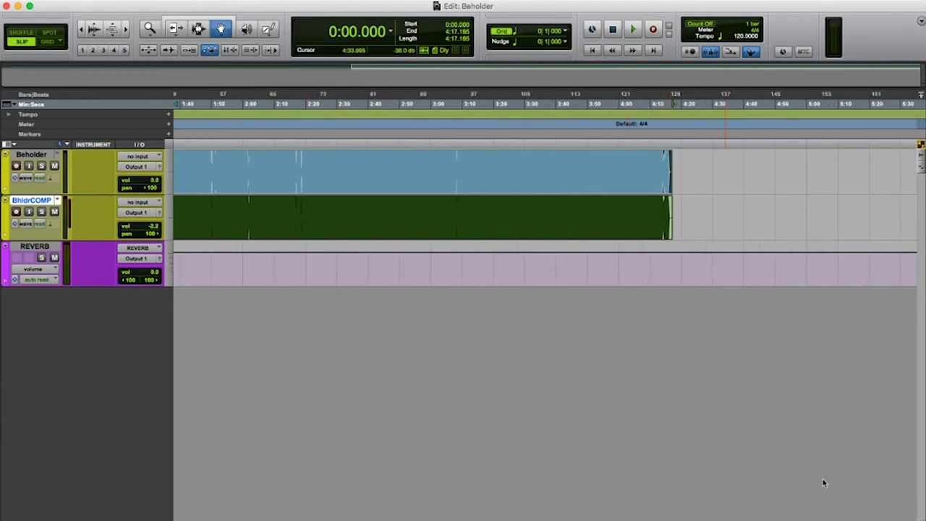
pyautogui.press('super+bracketright')
pyautogui.press('super+bracketright')
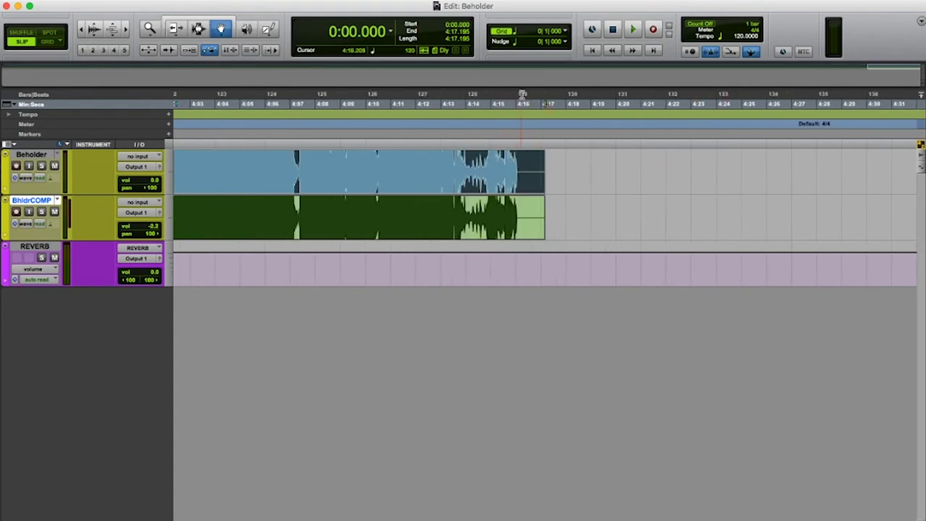
pyautogui.click(523, 101)
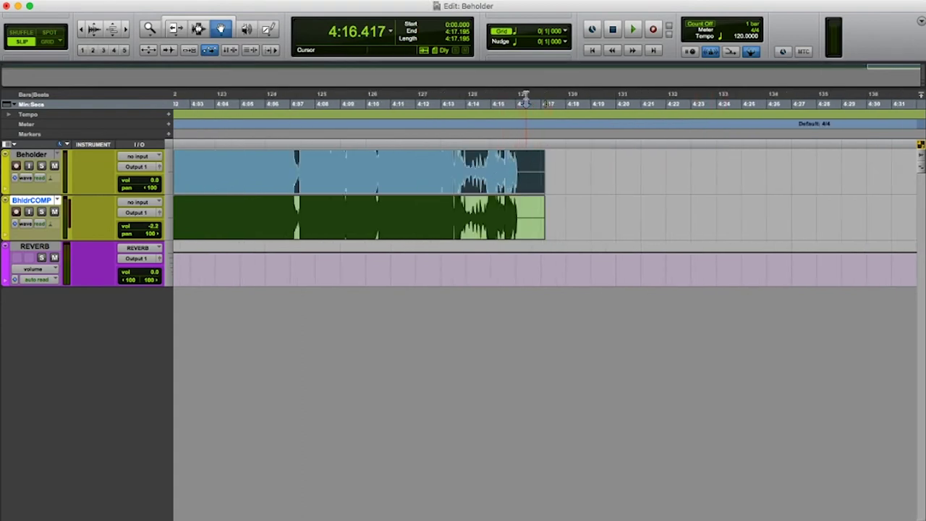
pyautogui.click(201, 30)
pyautogui.press('space')
pyautogui.press('space')
pyautogui.click(471, 102)
pyautogui.press('space')
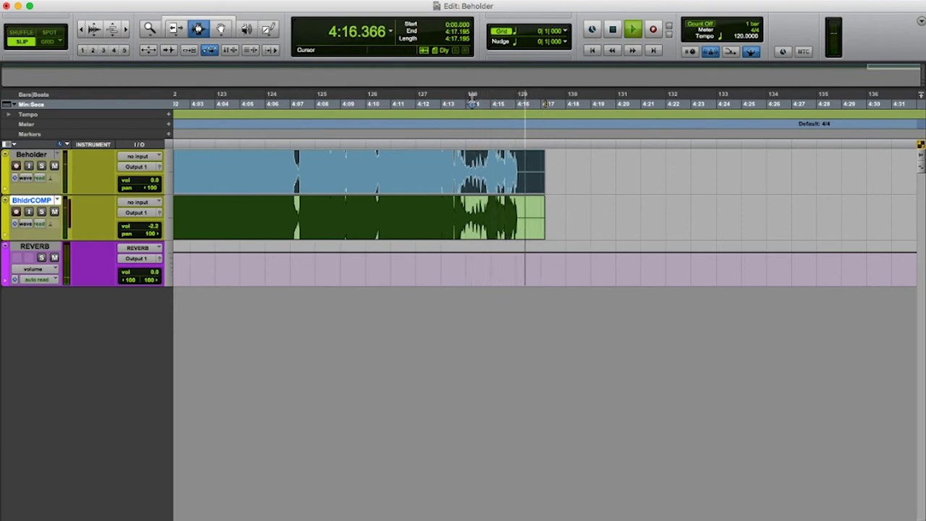
pyautogui.press('space')
# Step: Return to the start of the session and listen to the noise before the first note
pyautogui.press('Home')
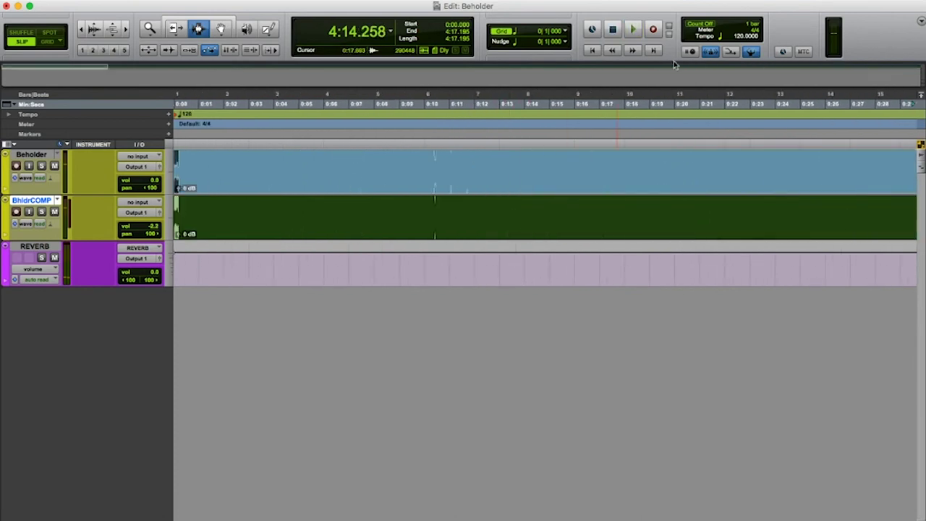
pyautogui.click(592, 50)
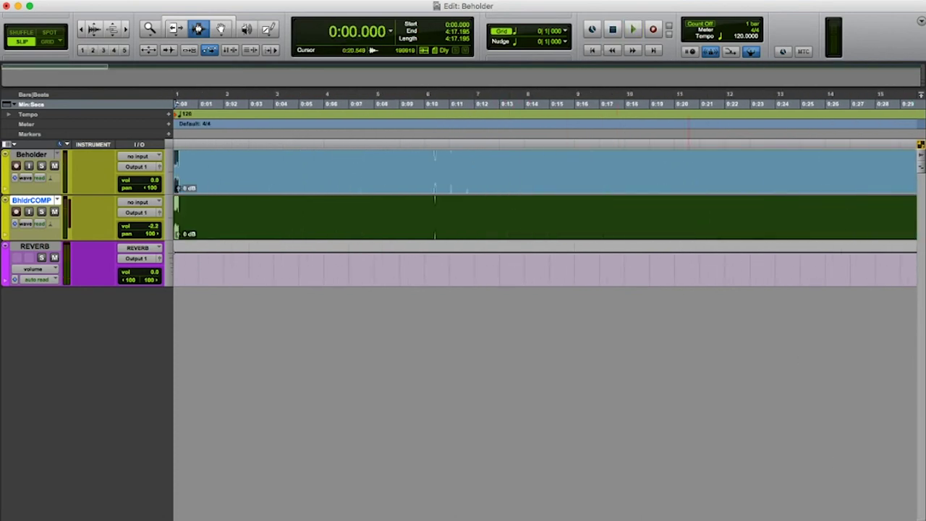
pyautogui.press('super+bracketright')
pyautogui.press('super+bracketright')
pyautogui.press('super+bracketright')
pyautogui.press('super+bracketright')
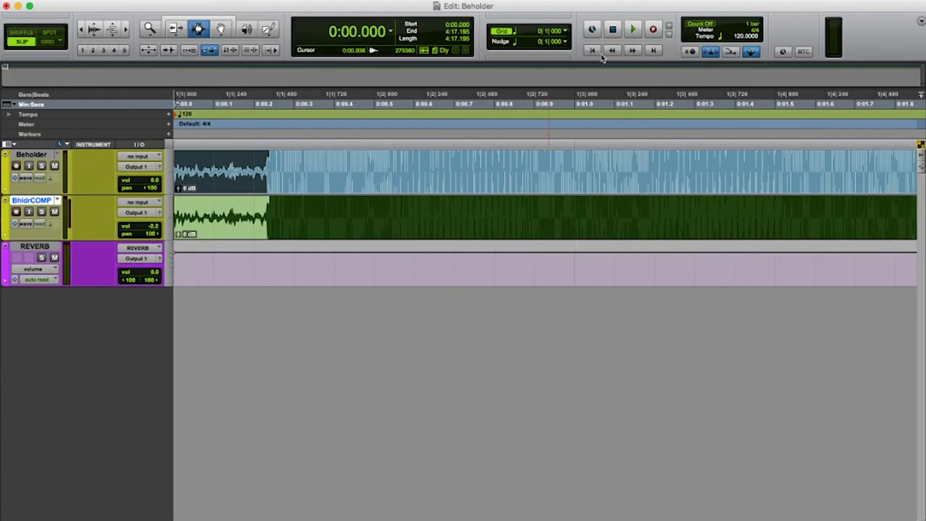
pyautogui.press('space')
pyautogui.press('space')
# Step: Insert the Brusfri (mono) noise reduction plug-in in the Beholder track's fourth insert slot
pyautogui.click(35, 155)
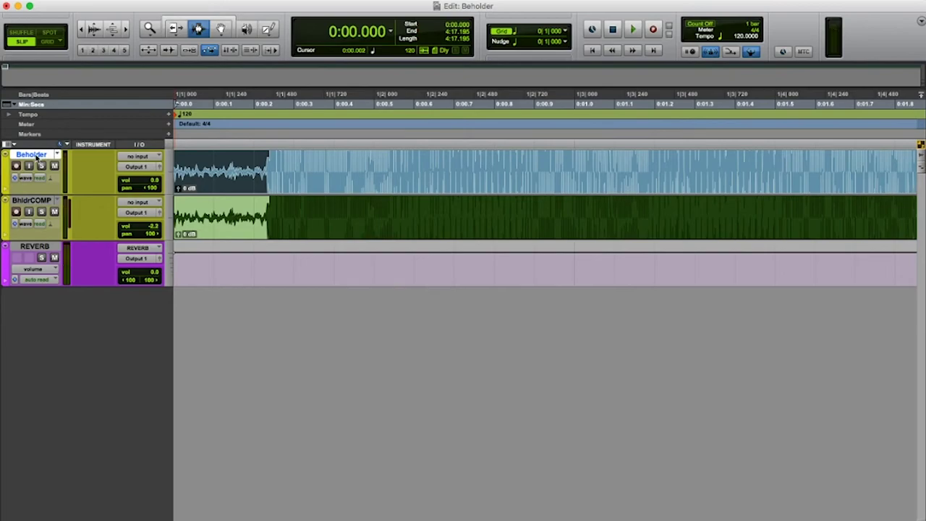
pyautogui.press('super+equal')
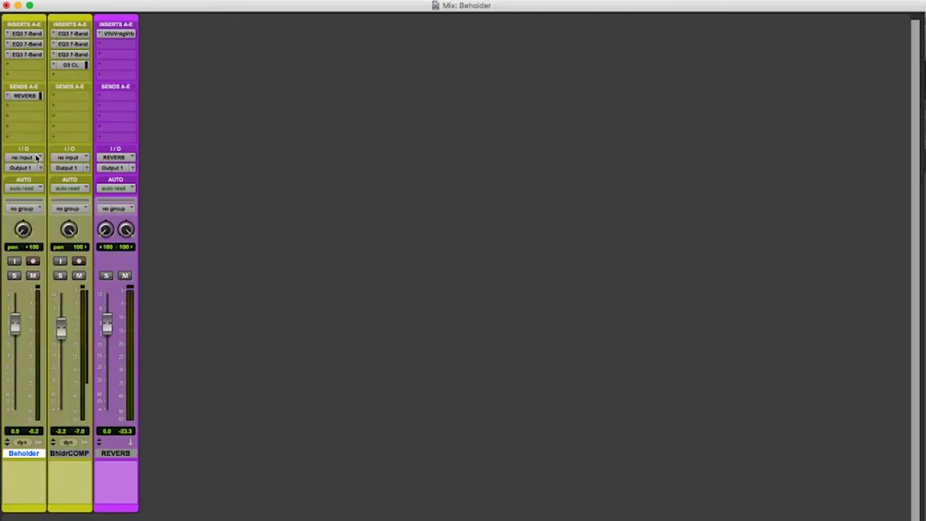
pyautogui.click(34, 69)
pyautogui.moveTo(67, 88)
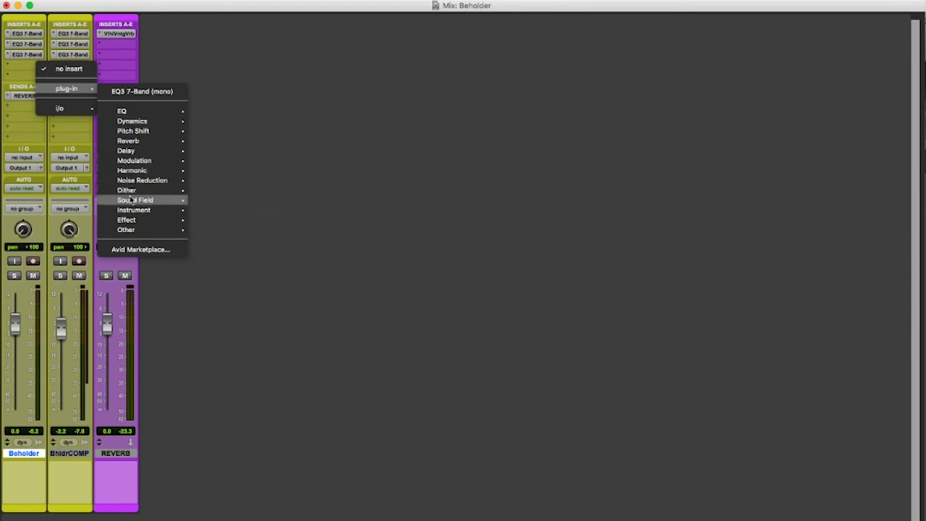
pyautogui.moveTo(135, 185)
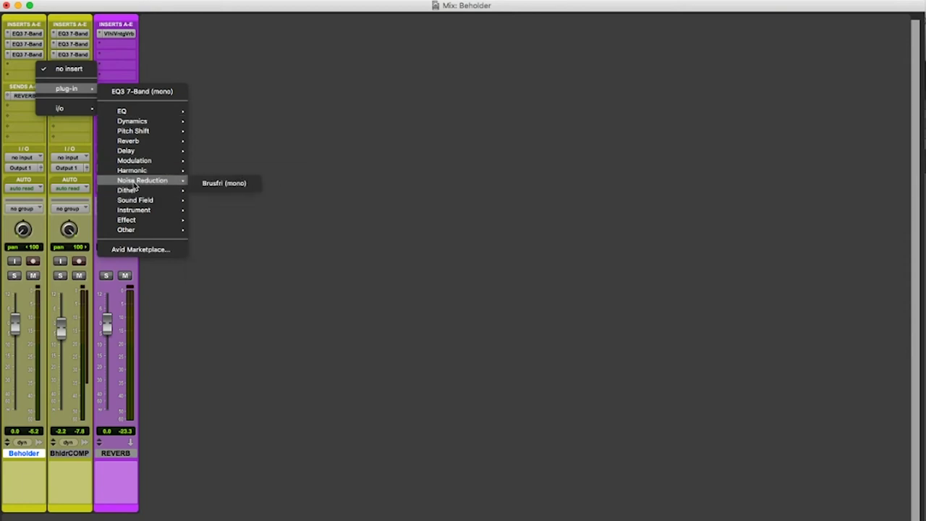
pyautogui.click(206, 183)
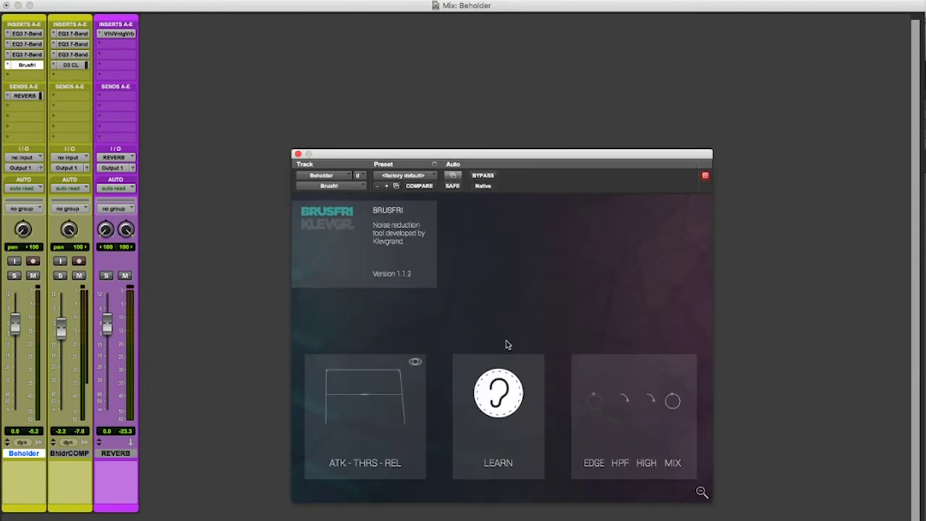
# Step: Have Brusfri learn the noise profile from the quiet passage before the first note of the Beholder track
pyautogui.press('super+equal')
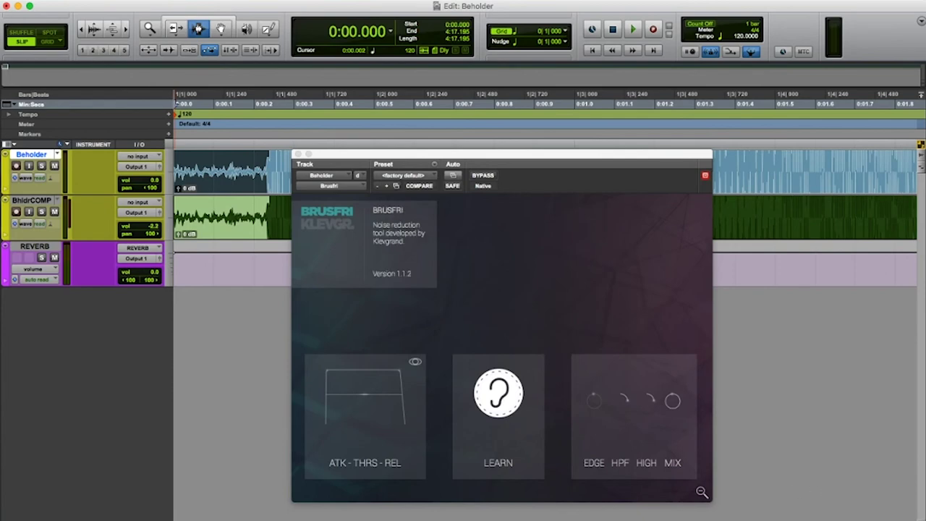
pyautogui.scroll(1, 228, 181)
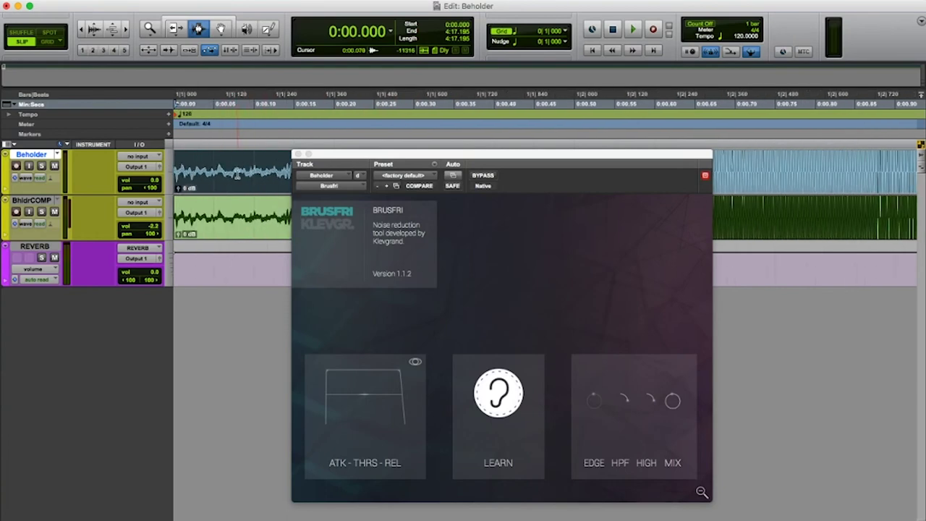
pyautogui.click(497, 388)
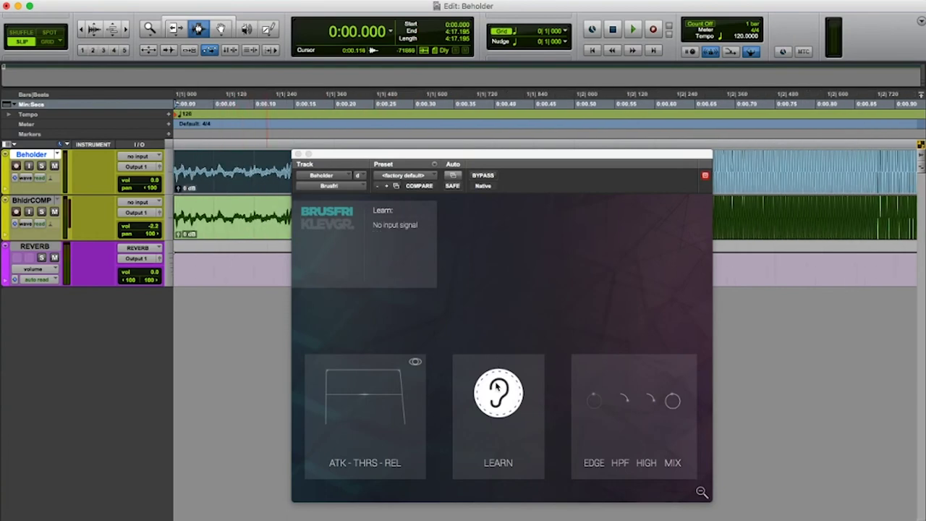
pyautogui.press('space')
pyautogui.press('space')
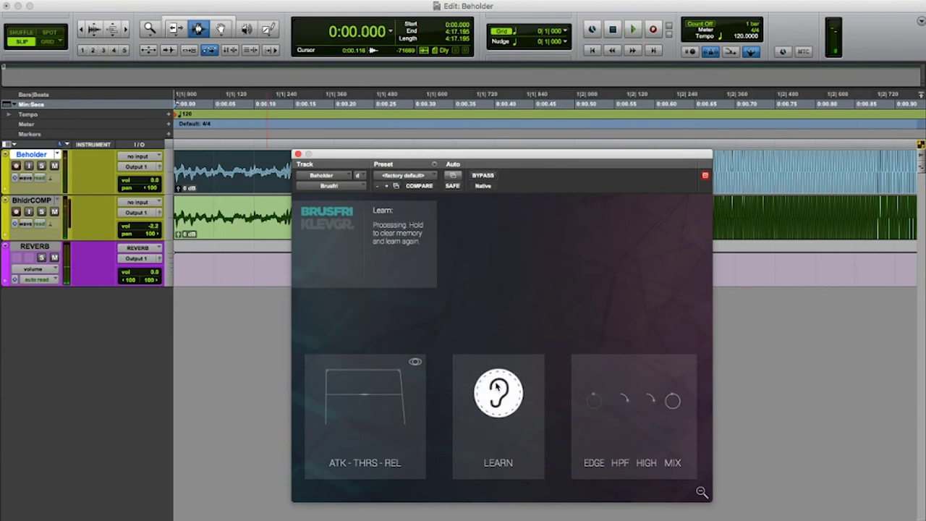
# Step: Play the mix and compare the sound with Brusfri bypassed and active
pyautogui.press('space')
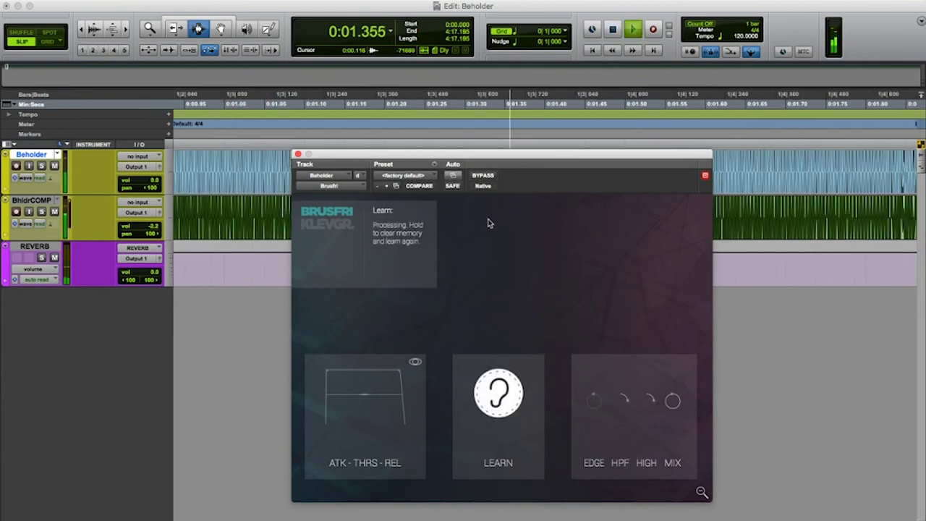
pyautogui.click(484, 176)
pyautogui.click(483, 175)
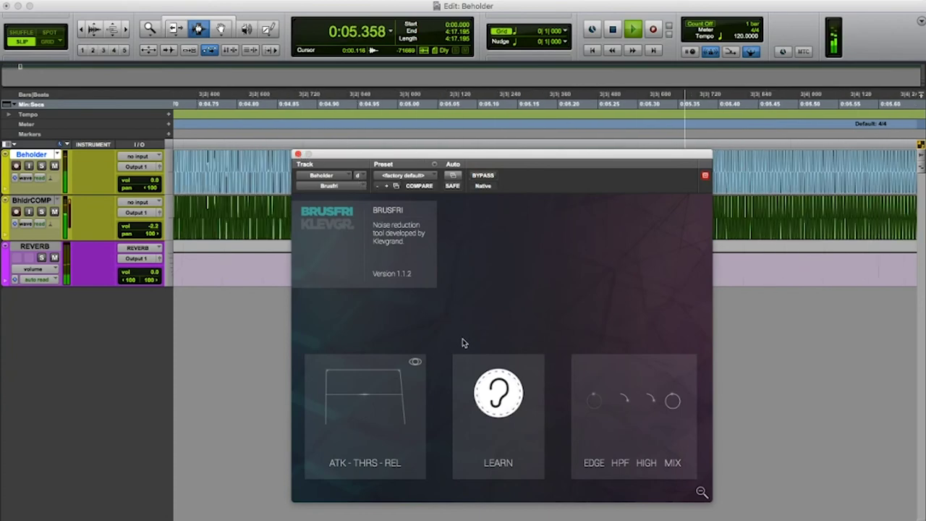
pyautogui.click(483, 176)
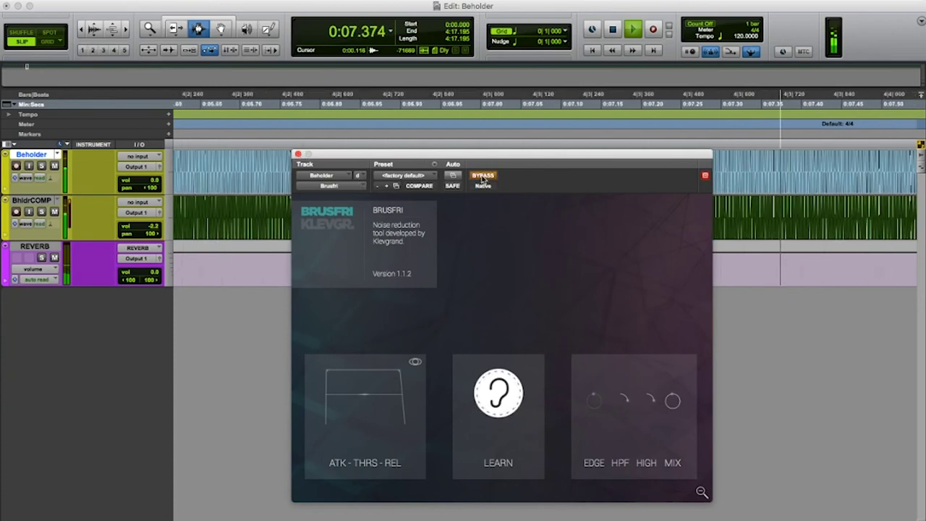
pyautogui.click(483, 176)
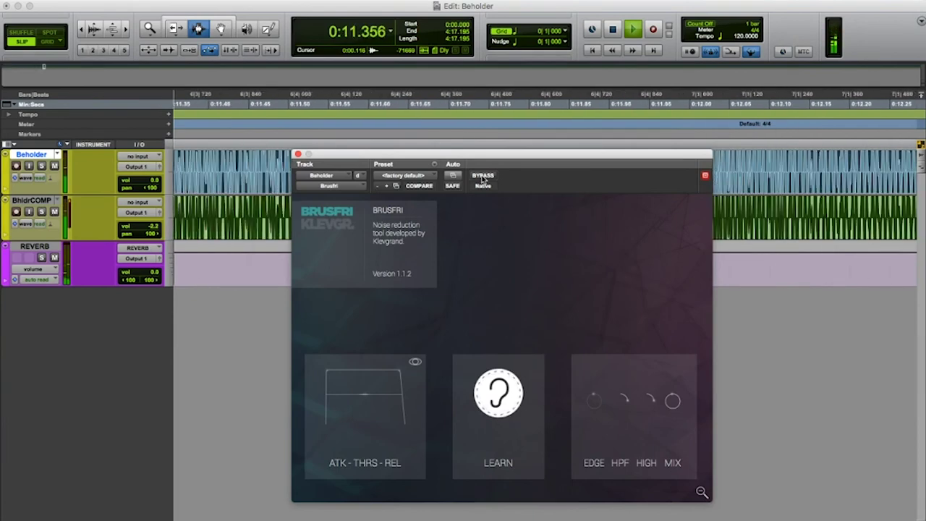
pyautogui.click(483, 178)
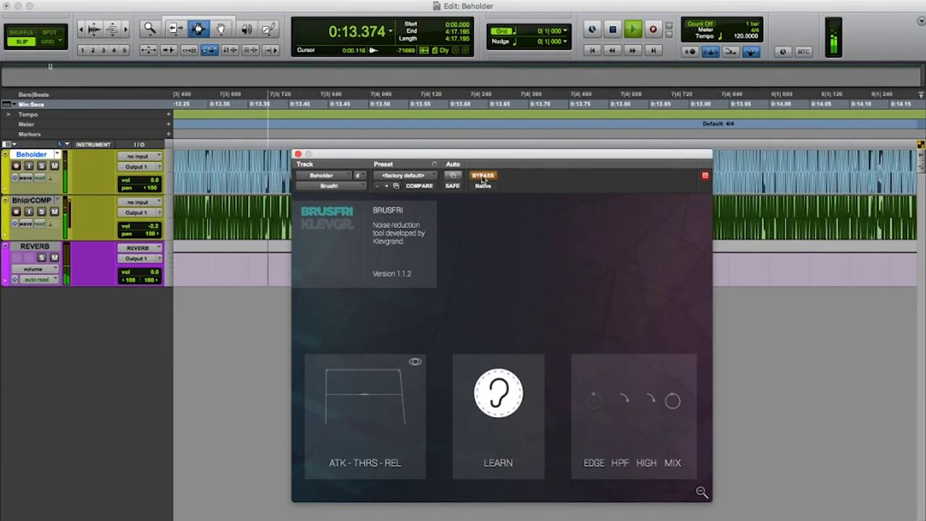
pyautogui.click(483, 177)
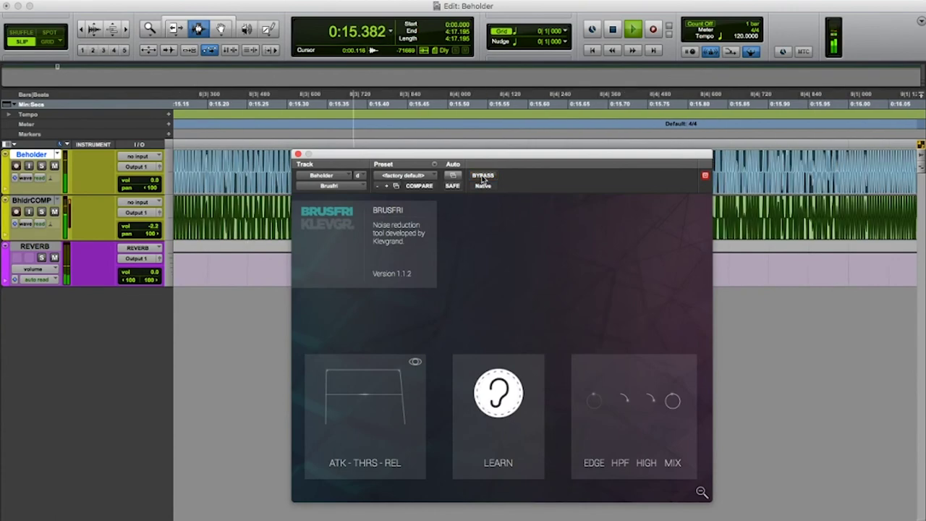
# Step: Stop playback, bypass Brusfri on the Beholder track, and place the playback start at 0:00.215, just before the first note
pyautogui.press('space')
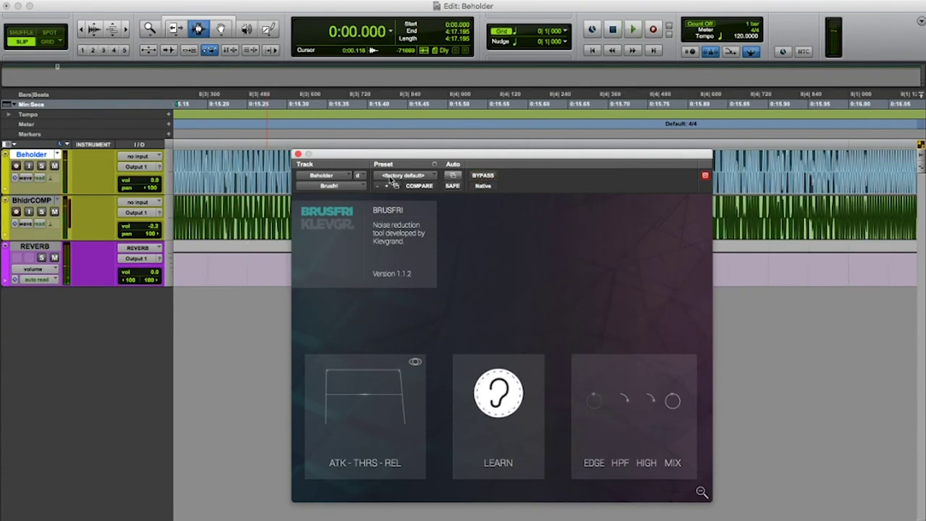
pyautogui.click(298, 154)
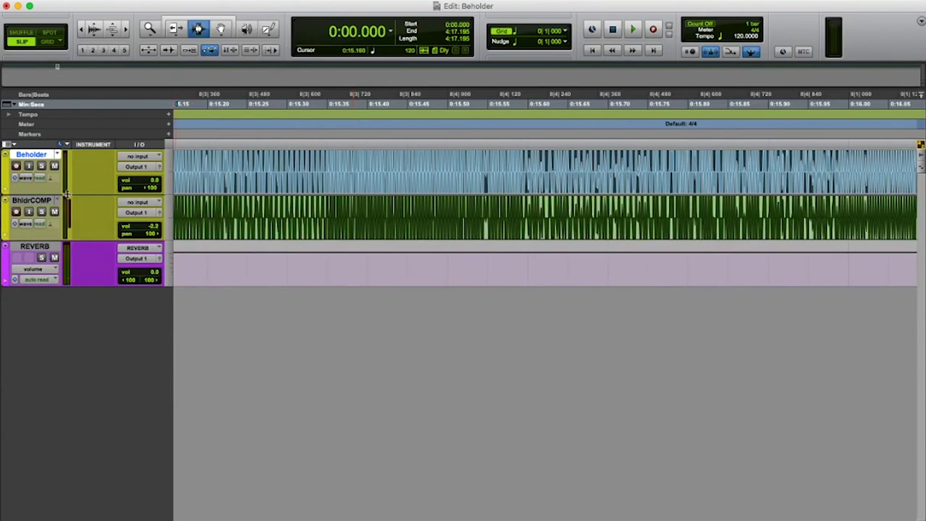
pyautogui.press('super+equal')
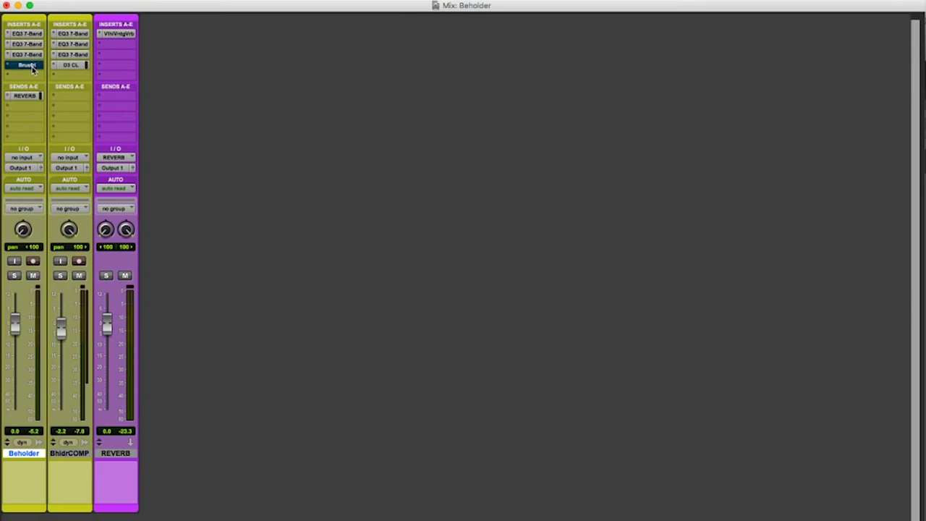
pyautogui.press('super+equal')
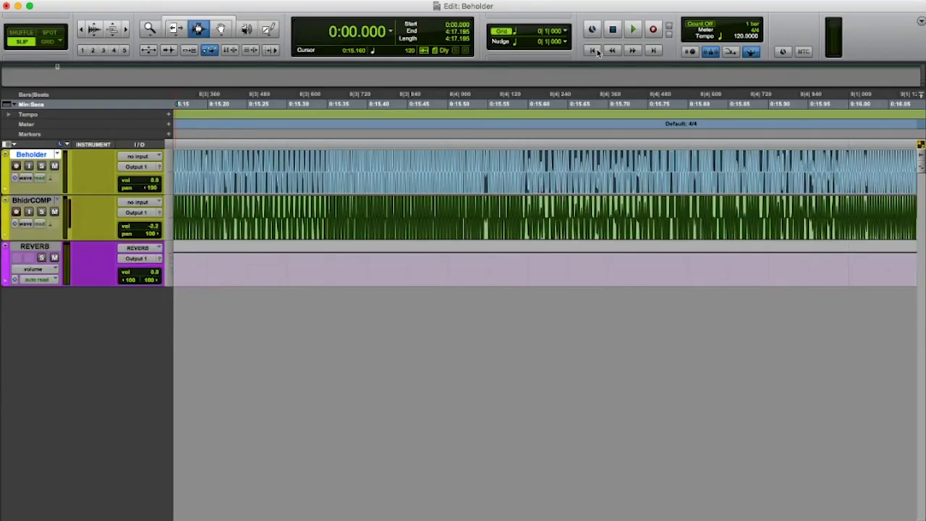
pyautogui.press('Return')
pyautogui.click(347, 105)
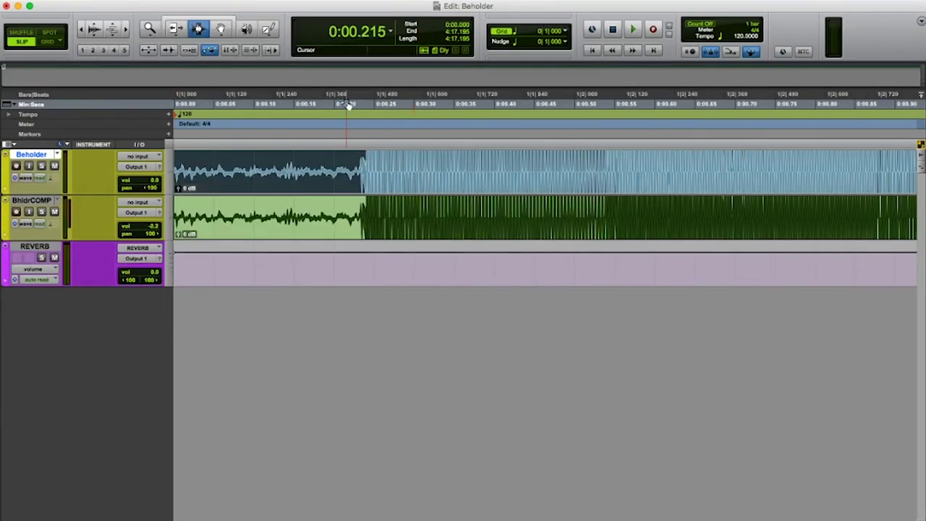
# Step: Take the processing out of the mix: bypass Beholder's three EQ3 7-Band inserts, mute its REVERB send and mute the BhldrCOMP track
pyautogui.press('super+equal')
pyautogui.keyDown('super'); pyautogui.click(36, 54); pyautogui.keyUp('super')
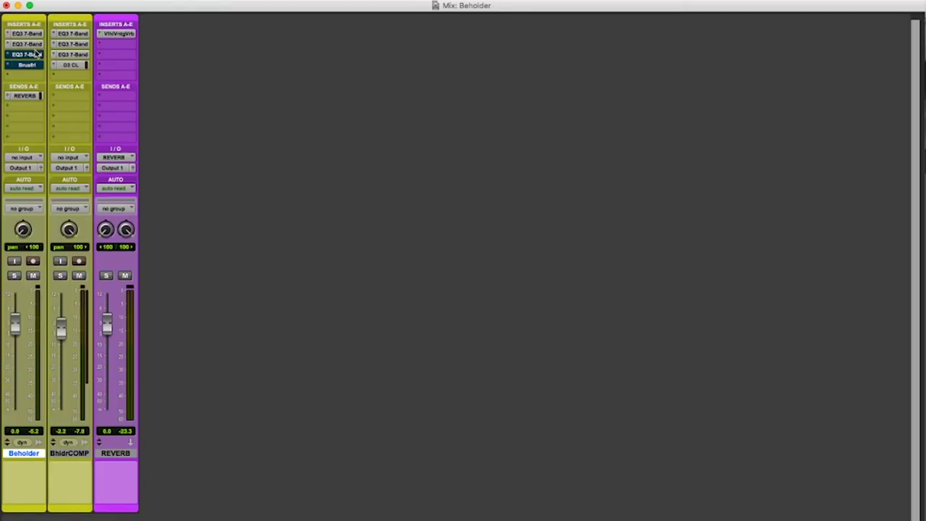
pyautogui.keyDown('super'); pyautogui.click(32, 46); pyautogui.keyUp('super')
pyautogui.keyDown('super'); pyautogui.click(30, 34); pyautogui.keyUp('super')
pyautogui.keyDown('super'); pyautogui.click(73, 34); pyautogui.keyUp('super')
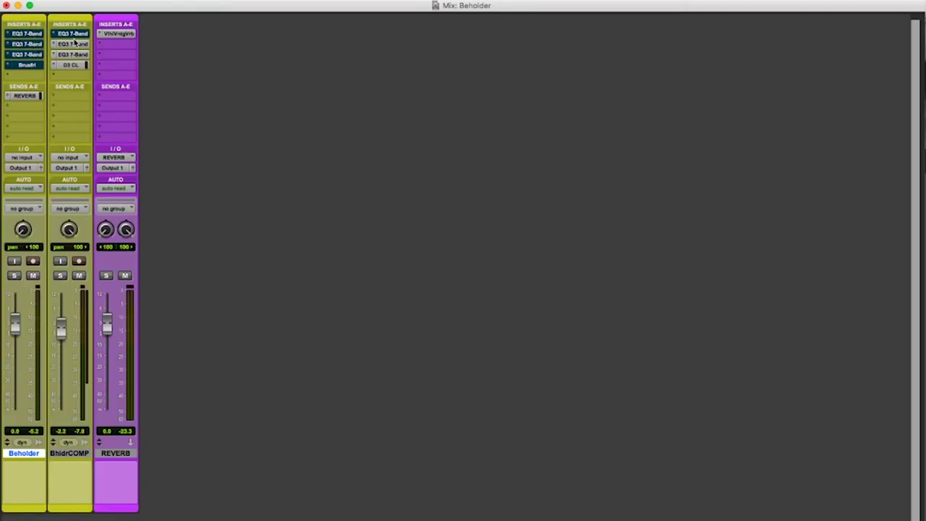
pyautogui.keyDown('super'); pyautogui.click(72, 36); pyautogui.keyUp('super')
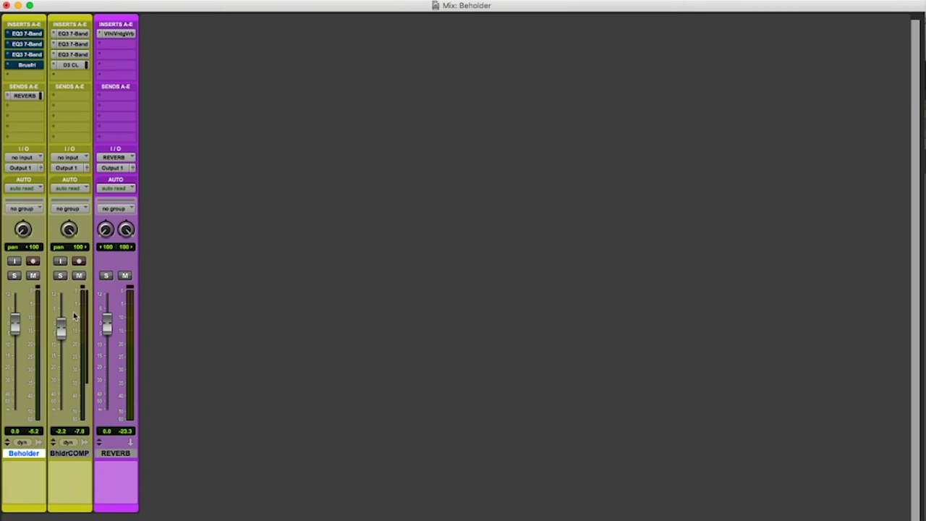
pyautogui.click(78, 275)
pyautogui.keyDown('super'); pyautogui.click(28, 97); pyautogui.keyUp('super')
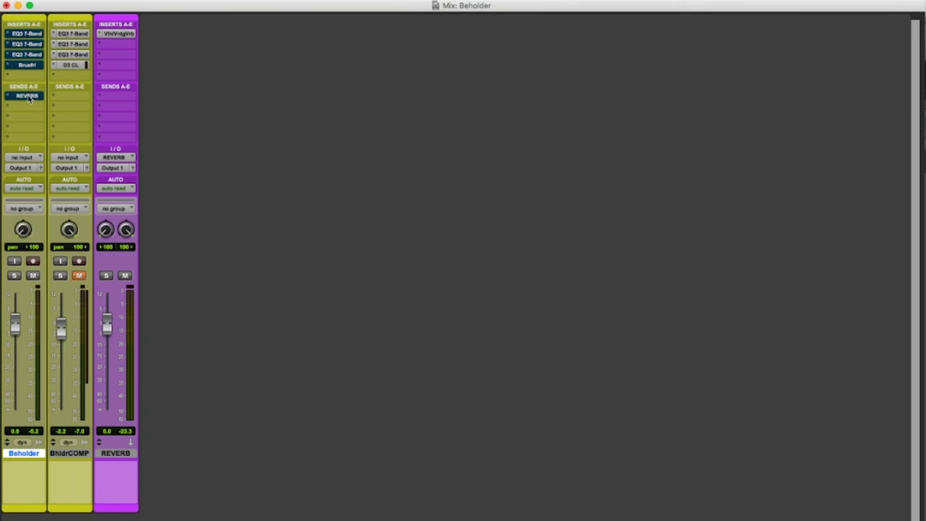
# Step: Play the unprocessed Beholder recording from 0:00.202, just before the first note
pyautogui.press('super+equal')
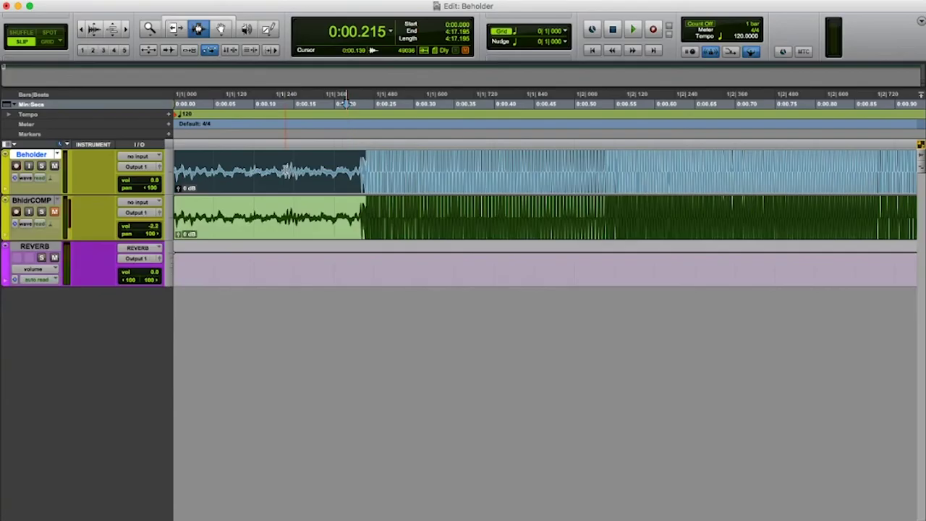
pyautogui.click(334, 109)
pyautogui.press('space')
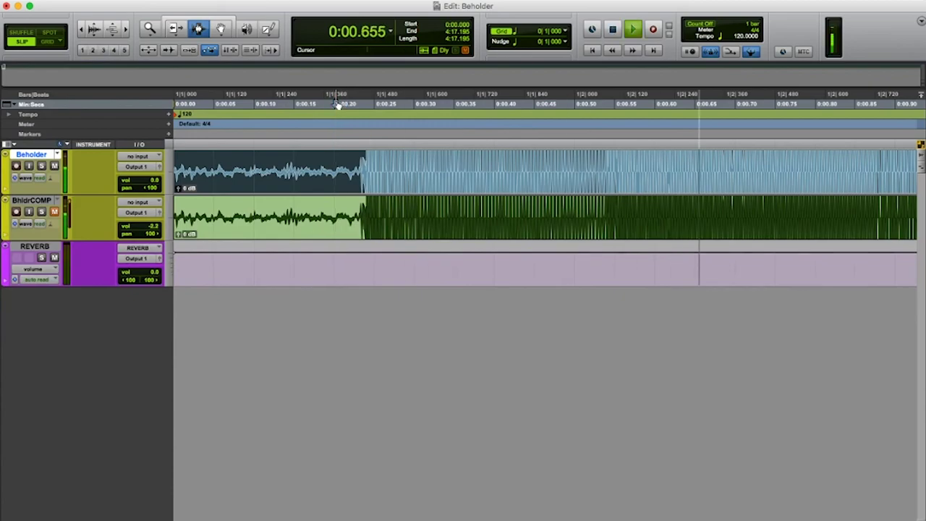
# Step: Reset the panning of the Beholder and BhldrCOMP tracks to center during playback
pyautogui.press('super+equal')
pyautogui.keyDown('alt'); pyautogui.click(22, 229); pyautogui.keyUp('alt')
pyautogui.keyDown('alt'); pyautogui.click(69, 229); pyautogui.keyUp('alt')
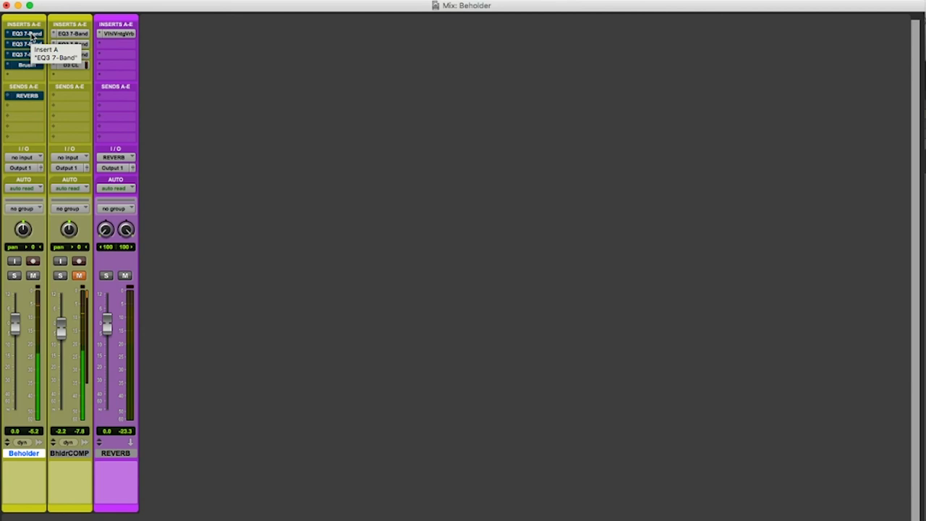
# Step: Reactivate Beholder's three EQ3 7-Band inserts and its REVERB send, and unmute the BhldrCOMP track
pyautogui.keyDown('super'); pyautogui.click(32, 34); pyautogui.keyUp('super')
pyautogui.keyDown('super'); pyautogui.click(32, 45); pyautogui.keyUp('super')
pyautogui.keyDown('super'); pyautogui.click(33, 55); pyautogui.keyUp('super')
pyautogui.keyDown('super'); pyautogui.click(34, 96); pyautogui.keyUp('super')
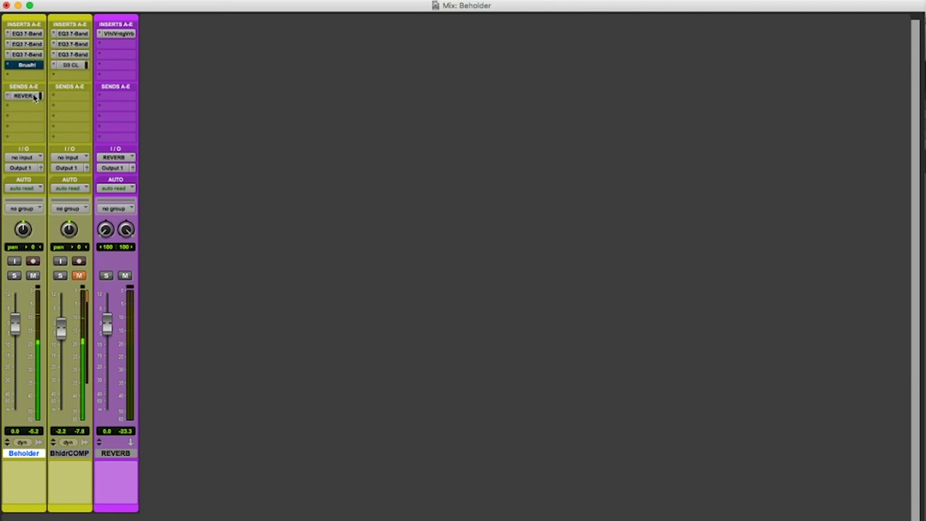
pyautogui.click(78, 277)
# Step: Lower BhldrCOMP to -3.6 dB, pan Beholder 100 left and BhldrCOMP 97 right, and stop playback after listening
pyautogui.moveTo(64, 332); pyautogui.dragTo(64, 366)
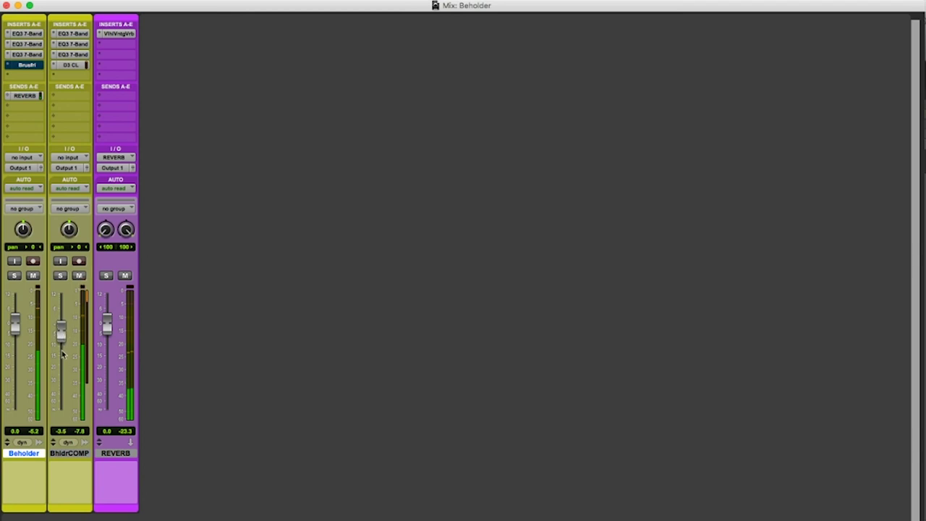
pyautogui.moveTo(23, 230); pyautogui.dragTo(68, 224)
pyautogui.press('super+equal')
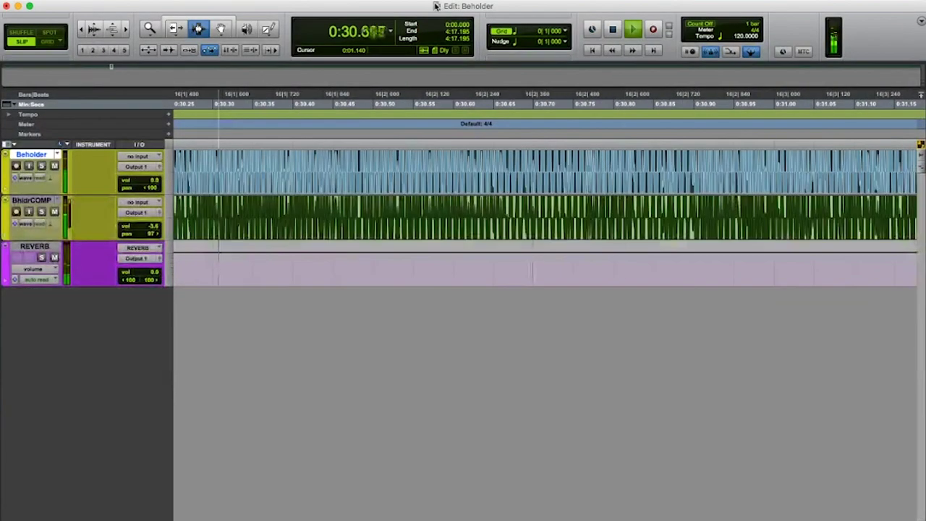
pyautogui.press('space')
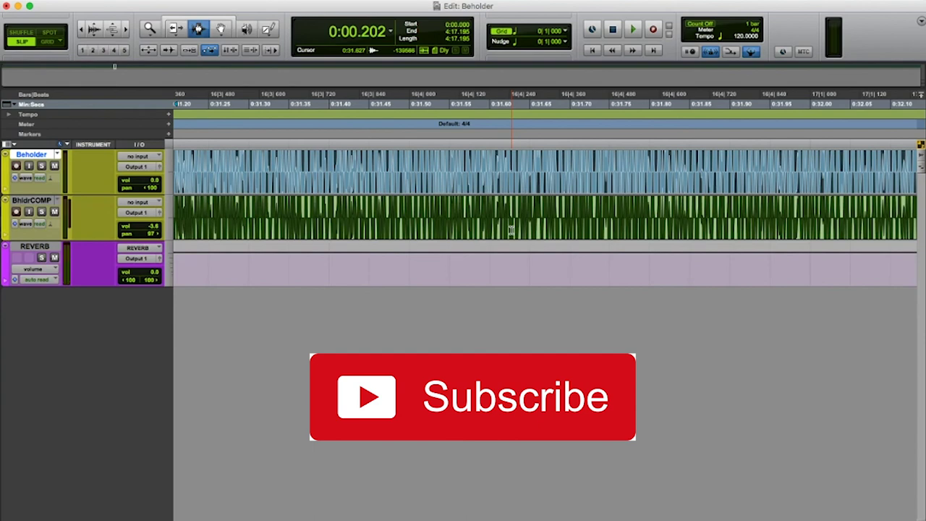
pyautogui.press('super+equal')
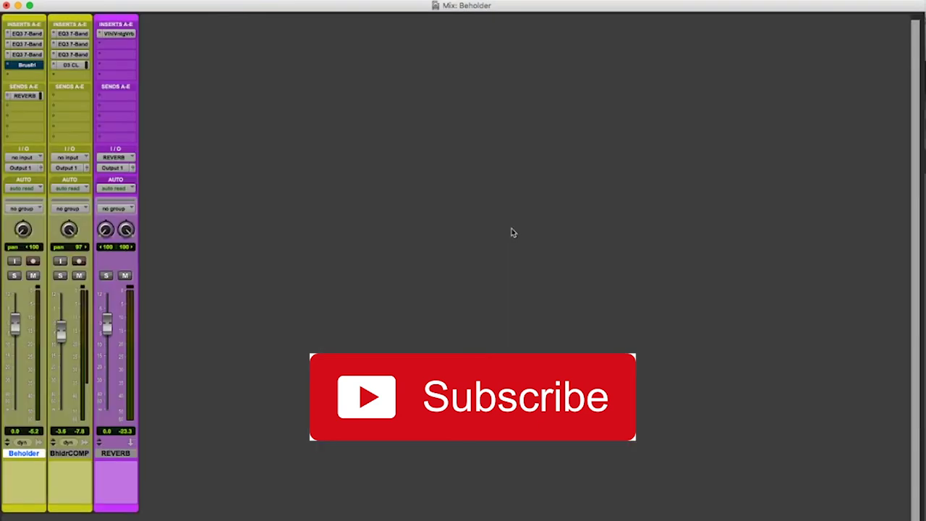